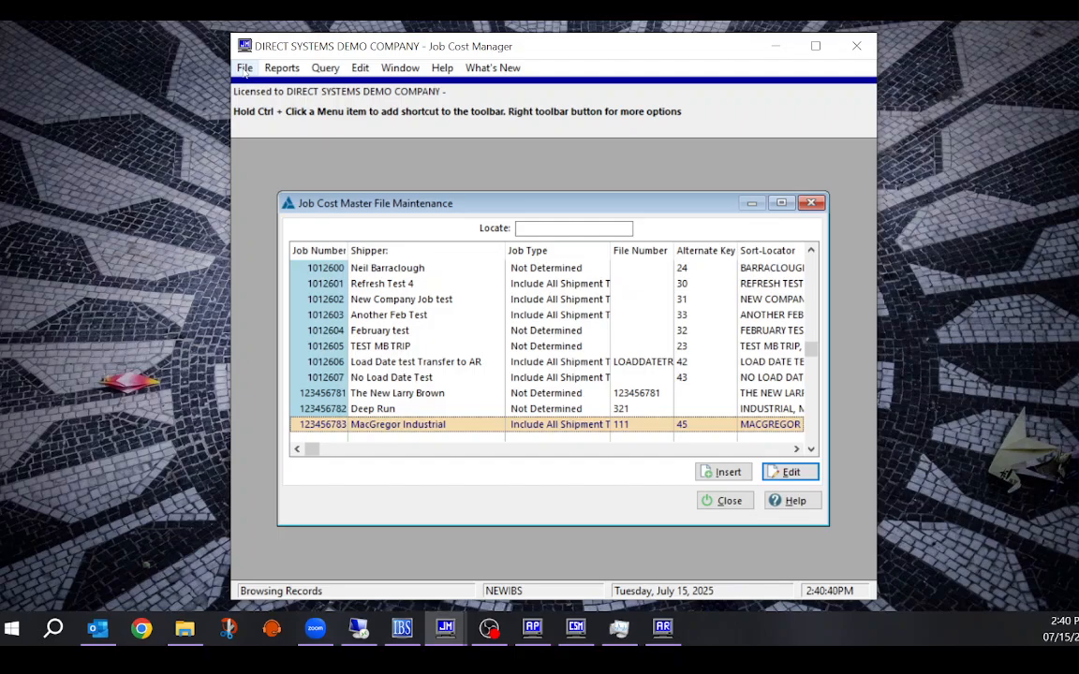
Open the MacGregor Industrial job record and check file number 111, bill-to 12 COD and the estimate
left_click(244, 72)
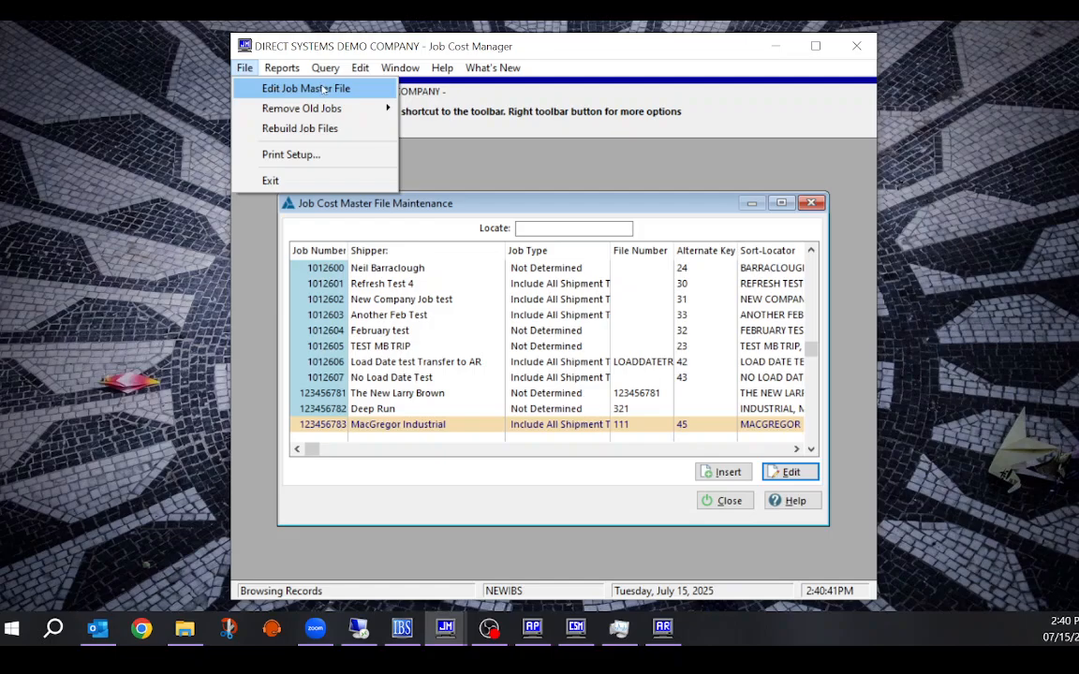
left_click(456, 204)
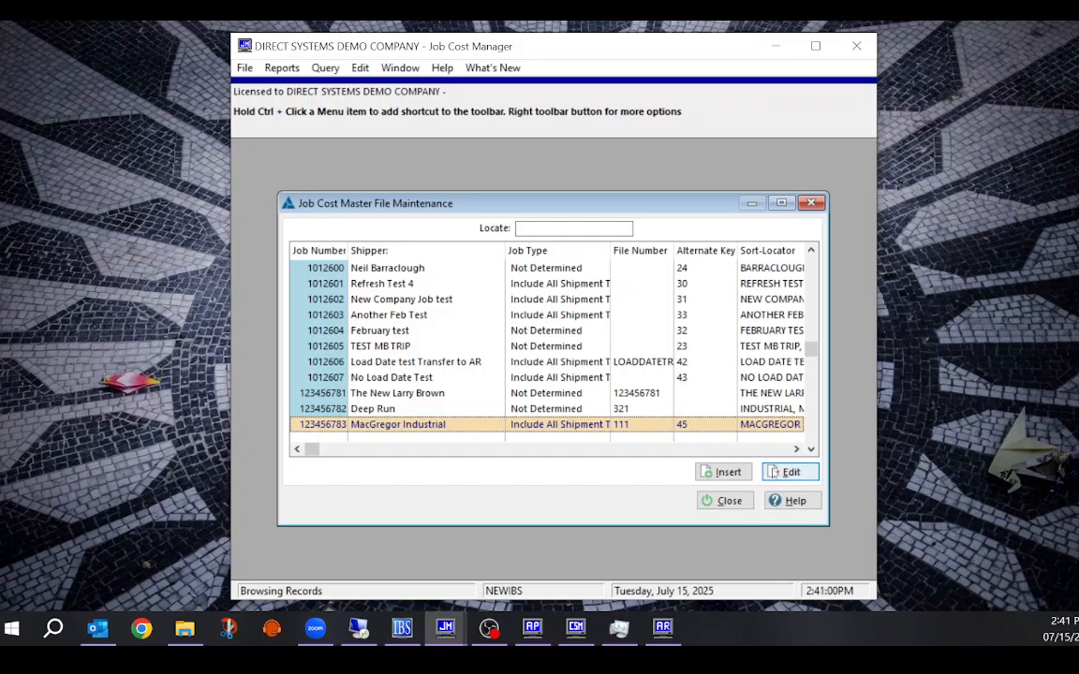
left_click(785, 472)
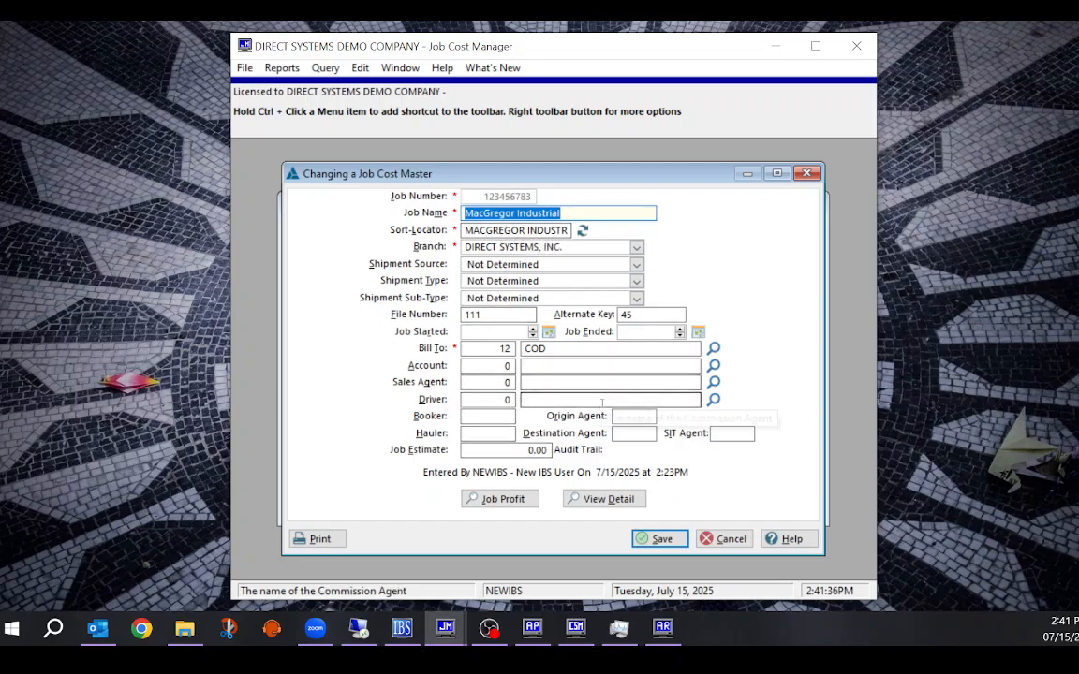
left_click(469, 315)
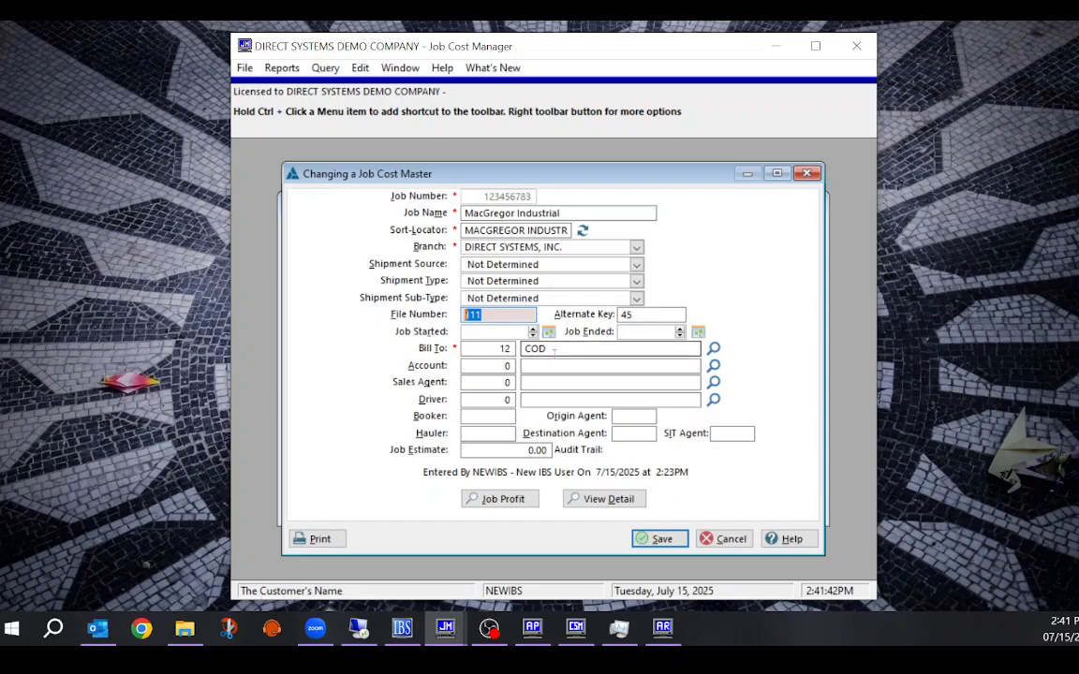
left_click_drag(553, 349, 505, 348)
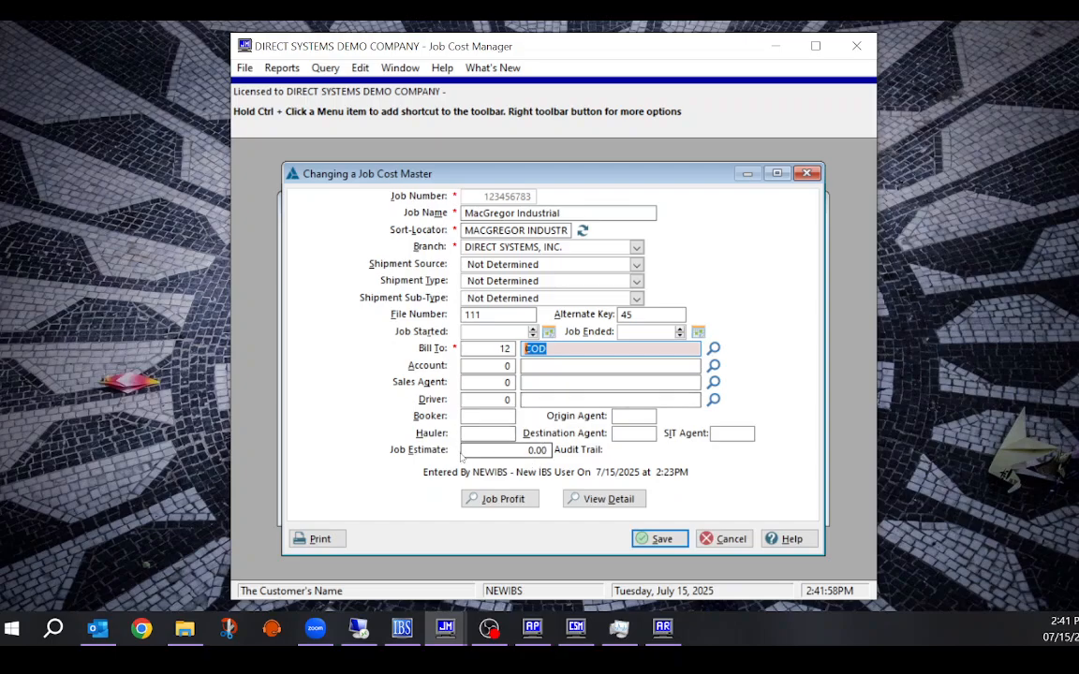
left_click(510, 450)
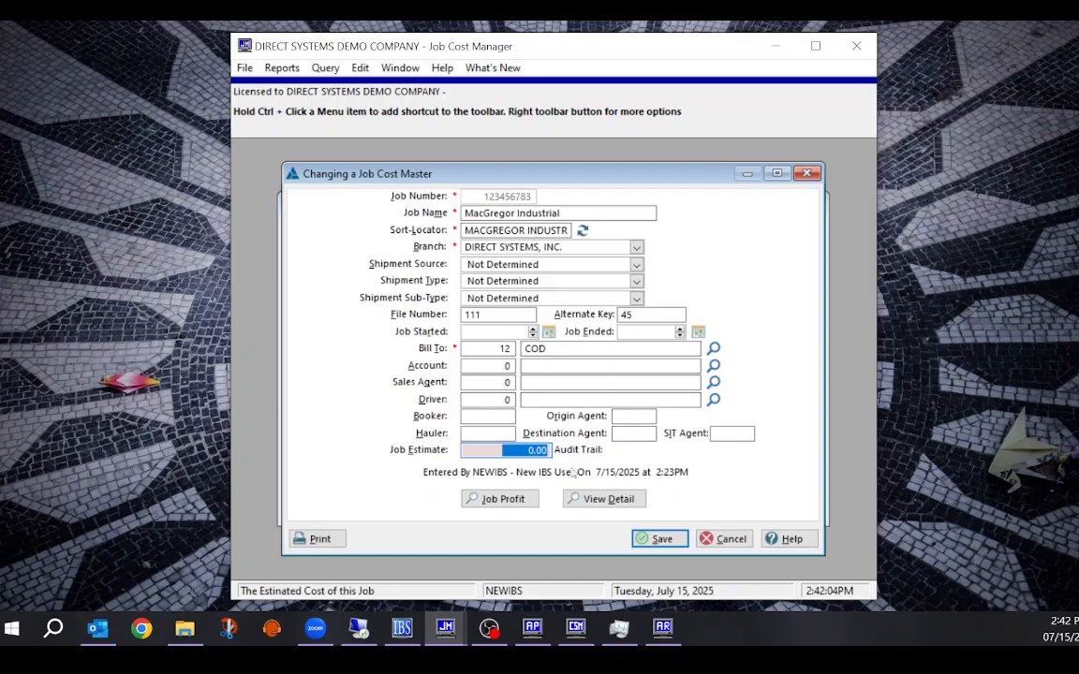
Review the job profit (1,400.00 revenue, 36.00 cost), then close the record without saving
left_click(511, 501)
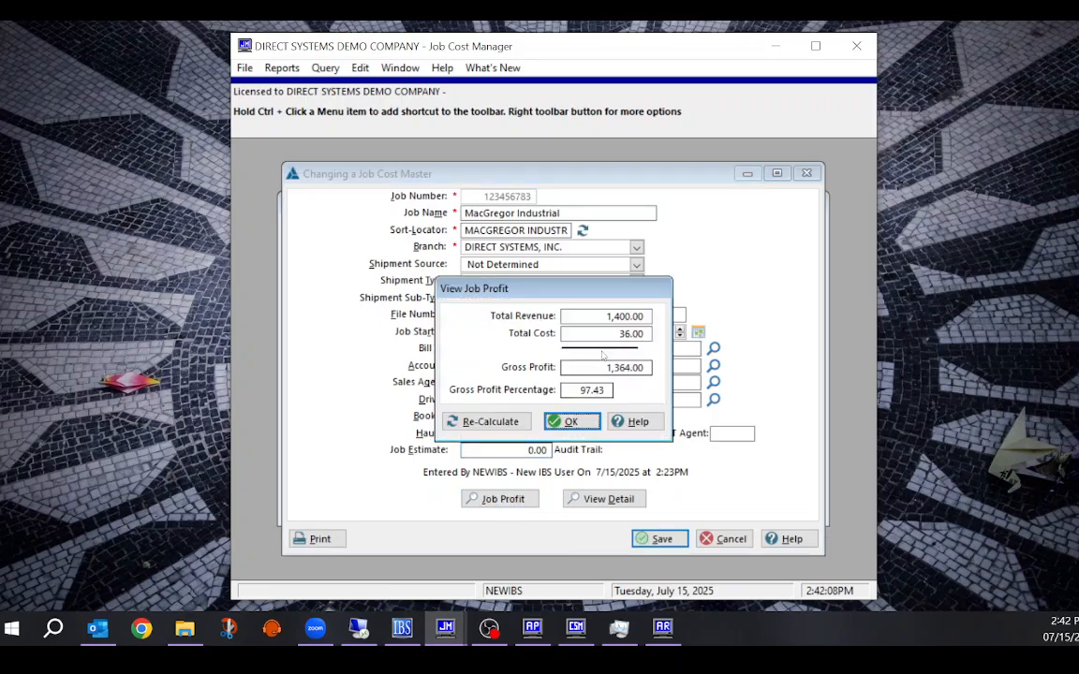
left_click(637, 317)
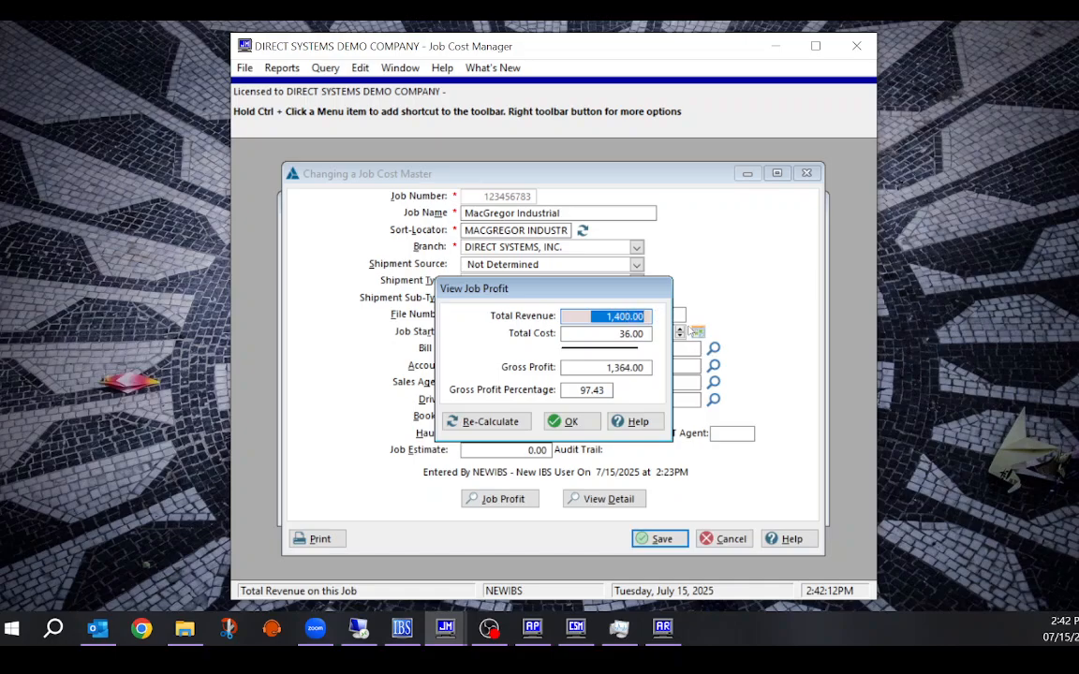
key("Tab")
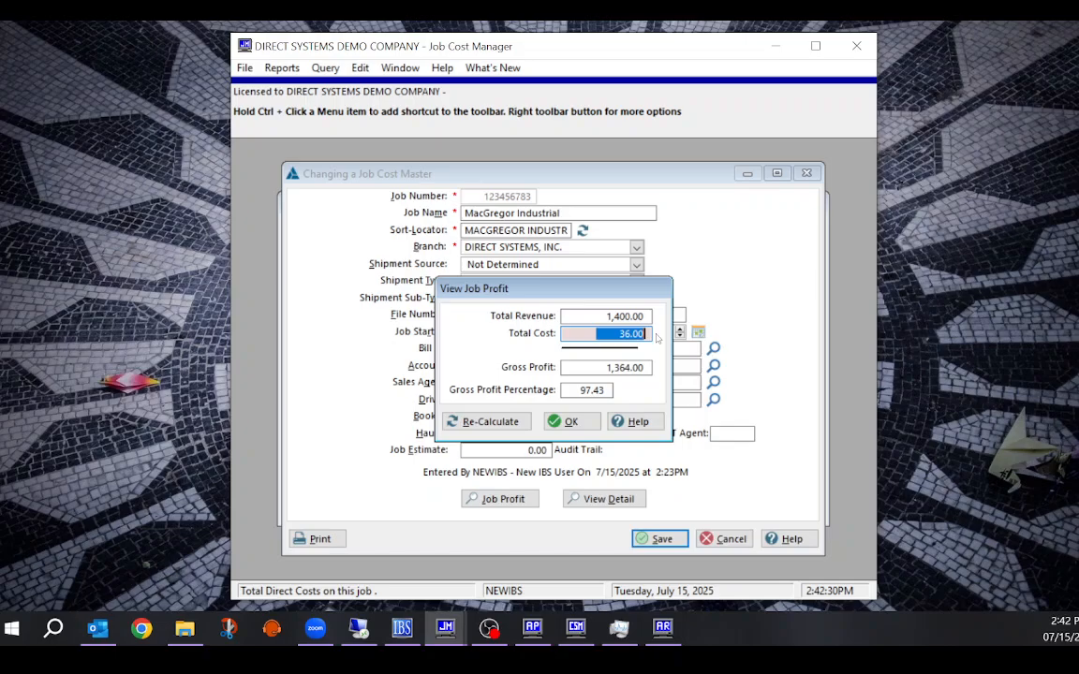
left_click(568, 422)
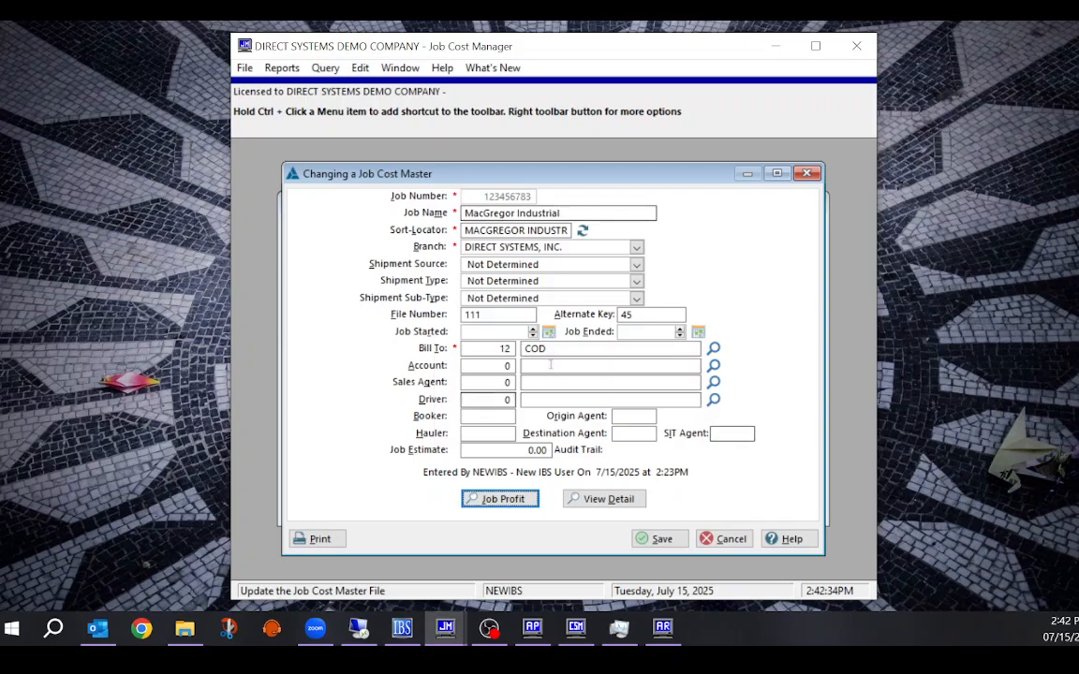
left_click(732, 539)
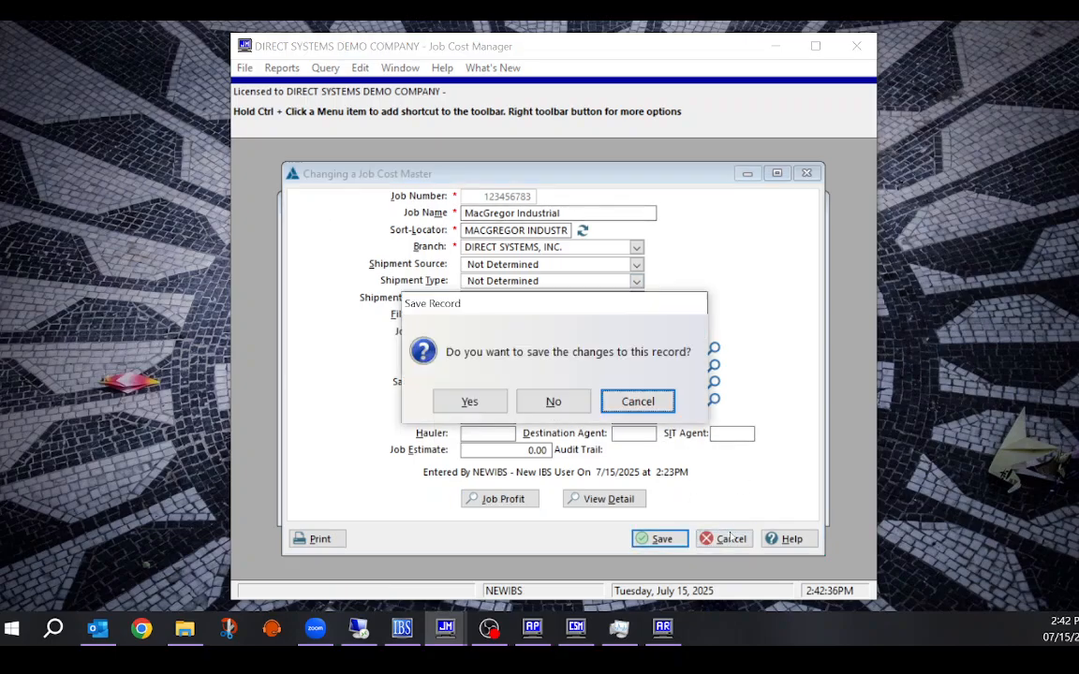
left_click(551, 403)
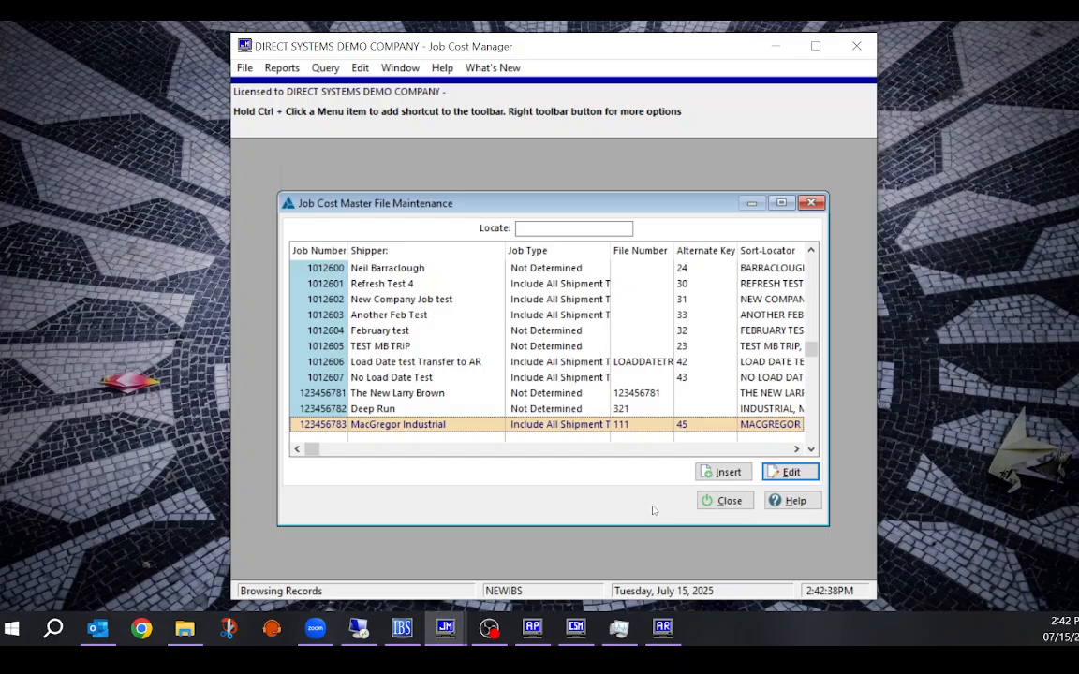
In Accounts Payable Manager, start a new payable invoice and choose vendor Mack Truck Center
left_click(543, 627)
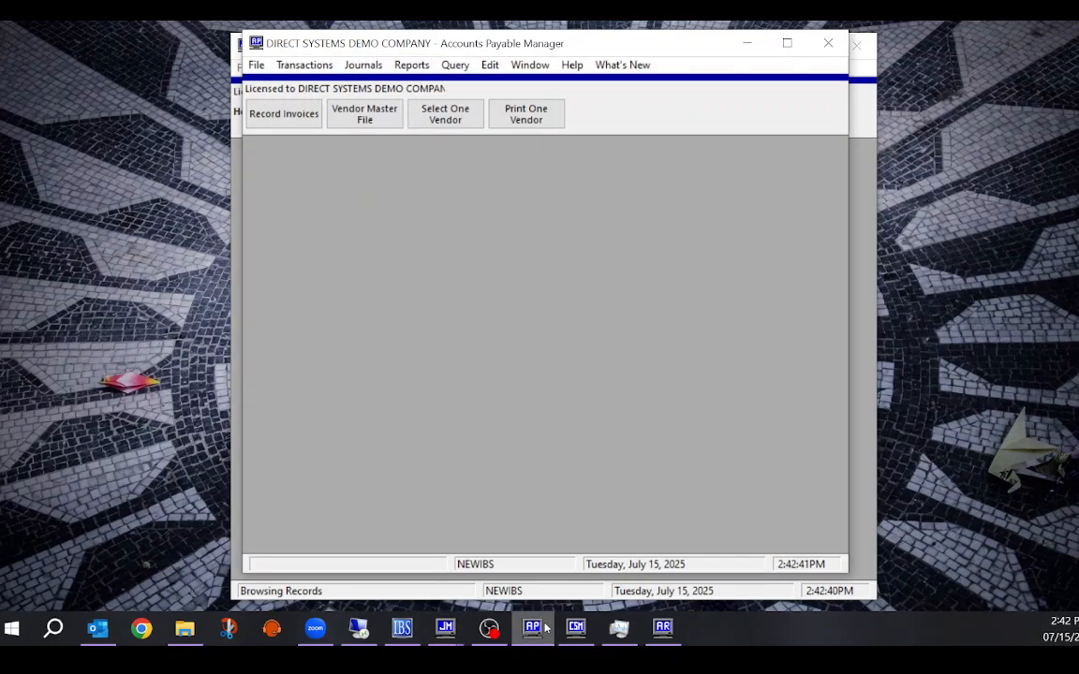
left_click(284, 114)
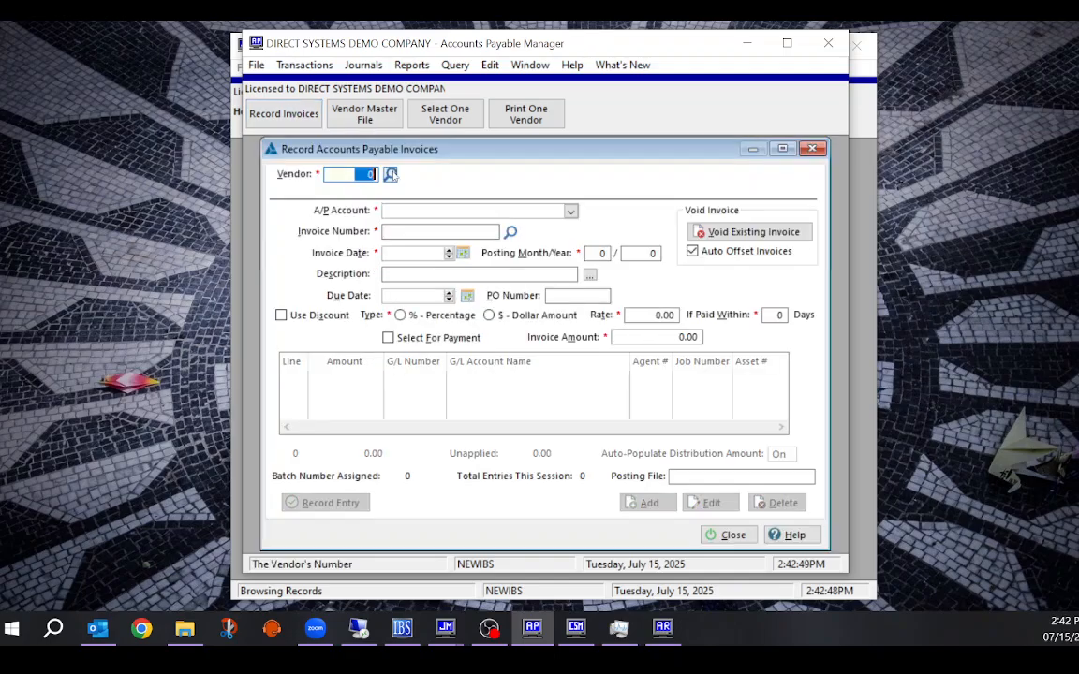
left_click(390, 174)
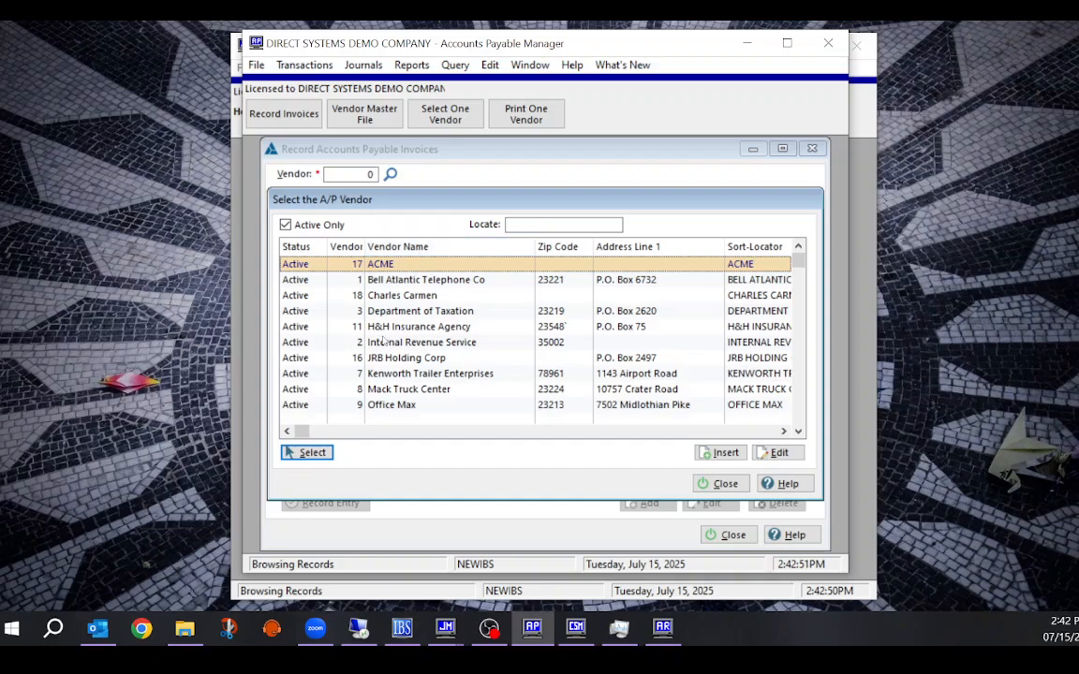
left_click(406, 389)
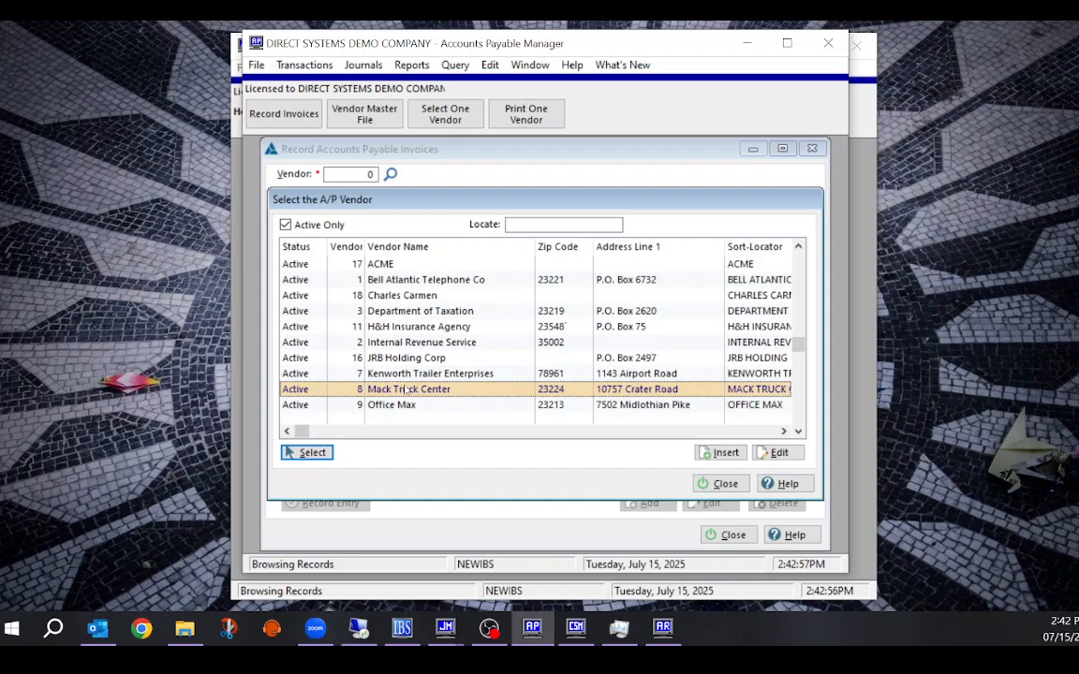
Confirm Mack Truck Center with the ACCOUNTS PAYABLE--VENDORS account and invoice JC232 dated 7/15/2025
left_click(305, 452)
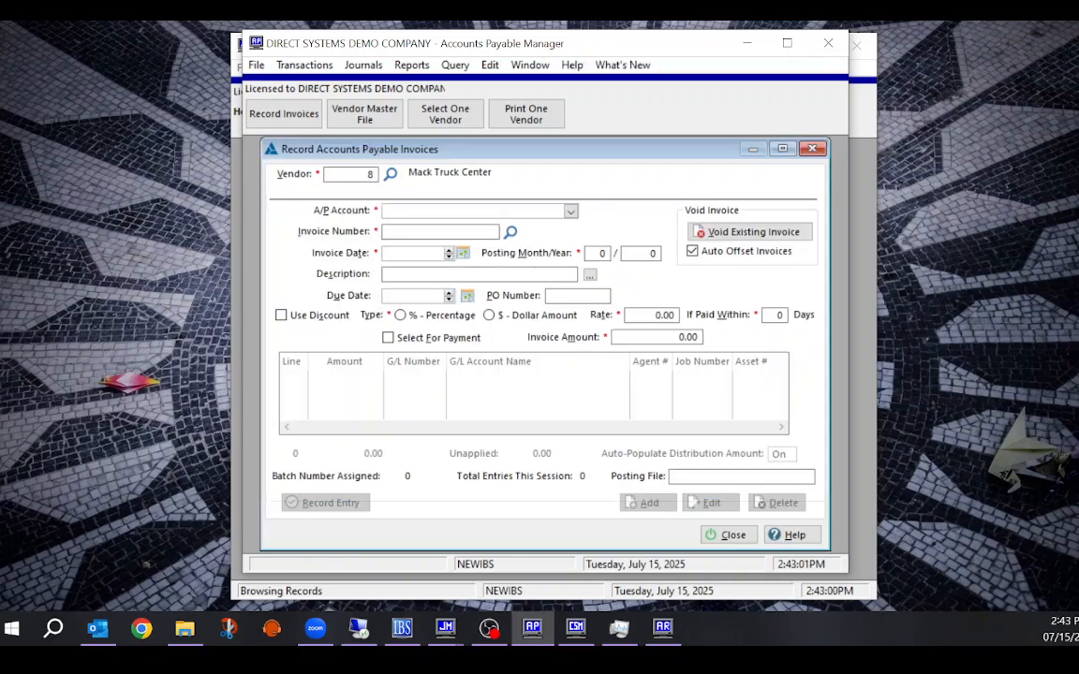
left_click(445, 214)
left_click(436, 241)
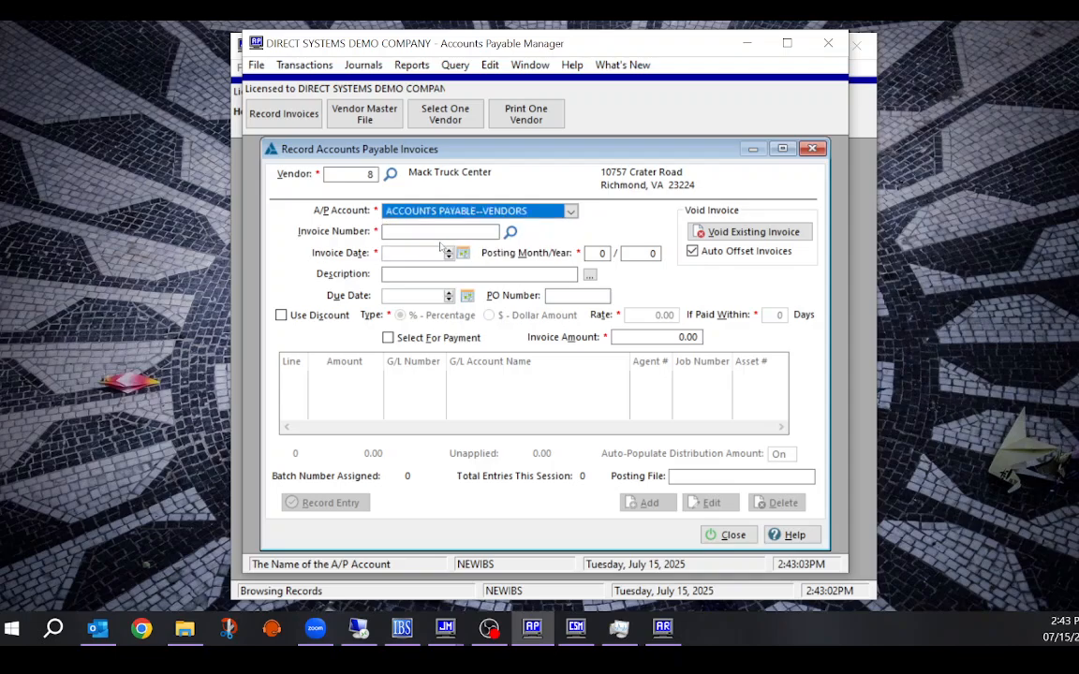
left_click(406, 233)
type("J")
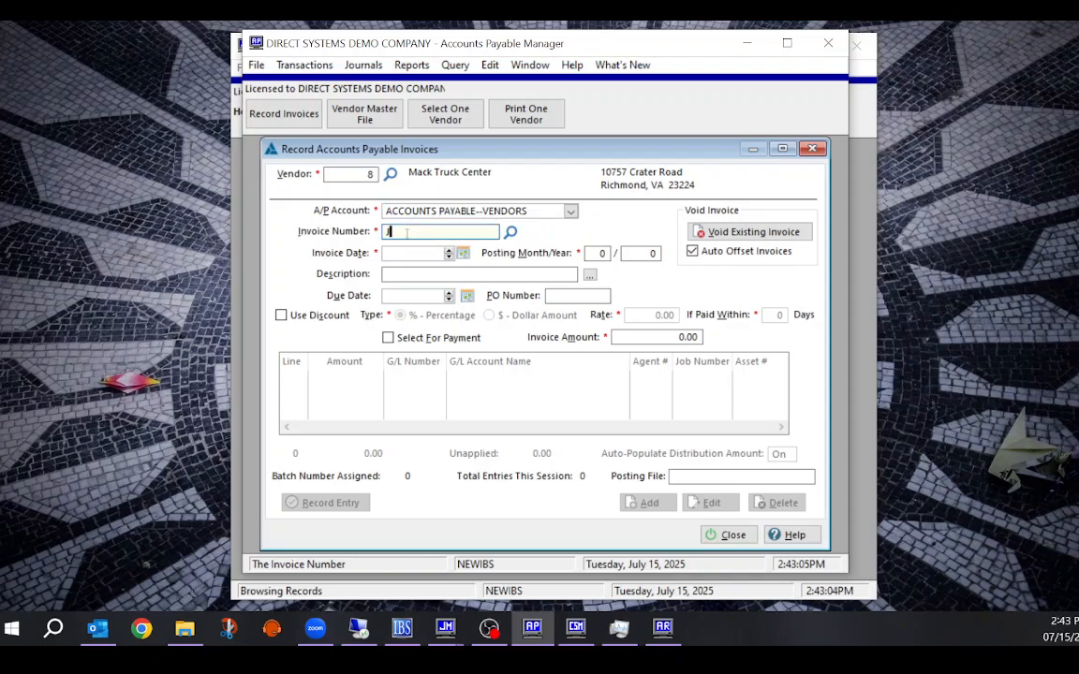
type("C232")
key("Tab")
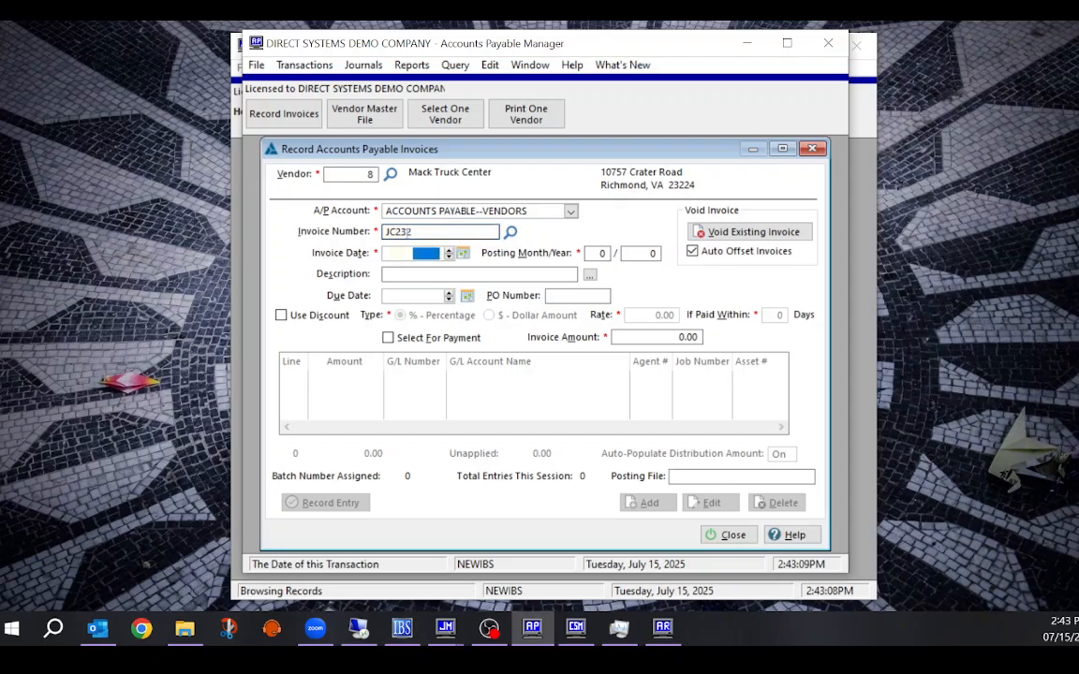
key("Tab")
key("Return")
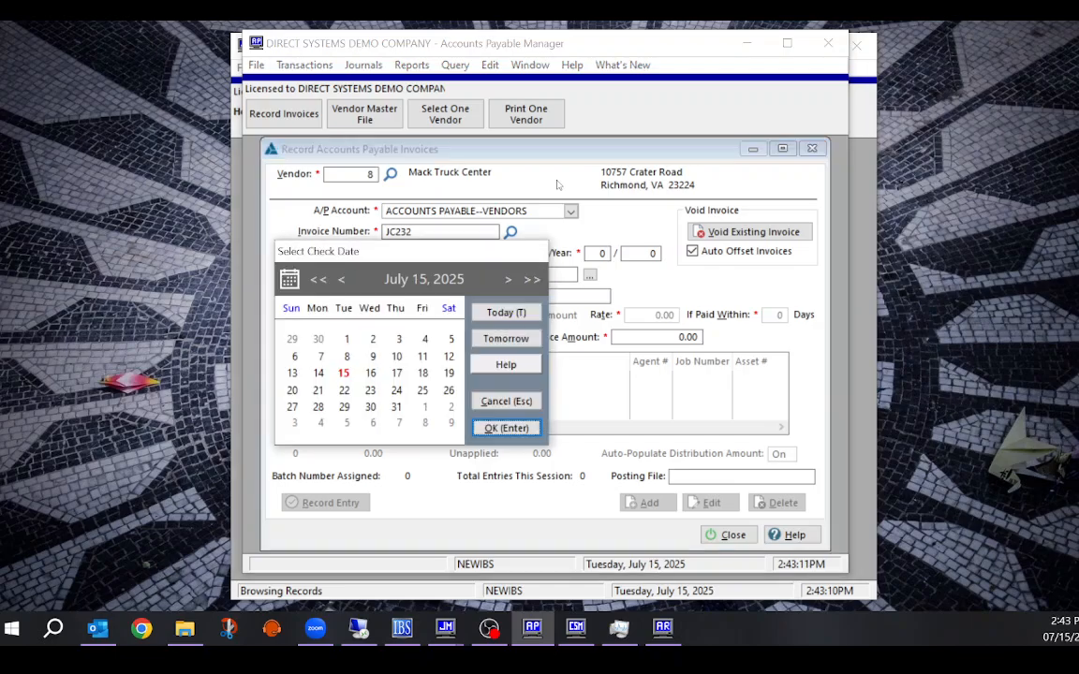
key("Return")
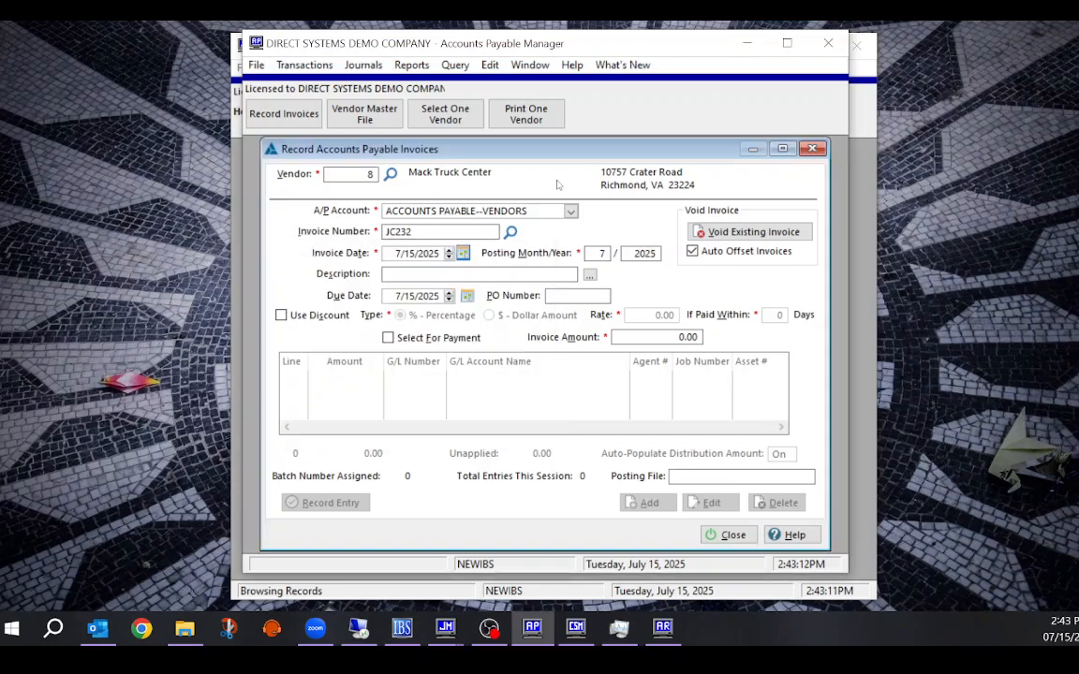
Enter an invoice amount of 100.00 to start the distribution line
left_click(436, 276)
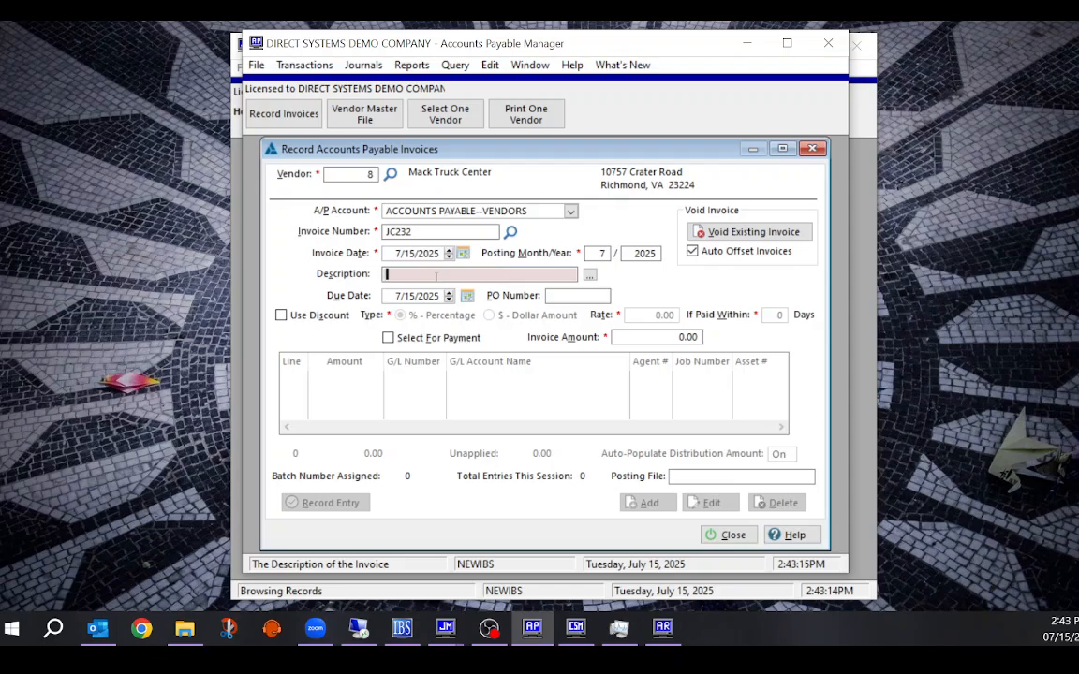
left_click(698, 337)
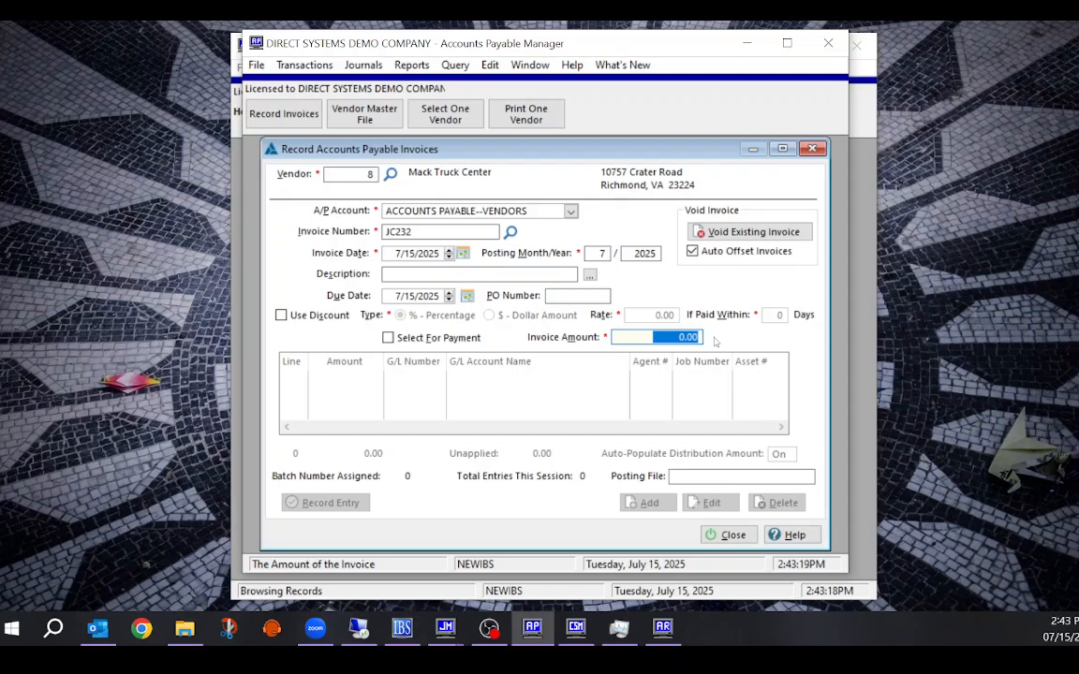
type("100")
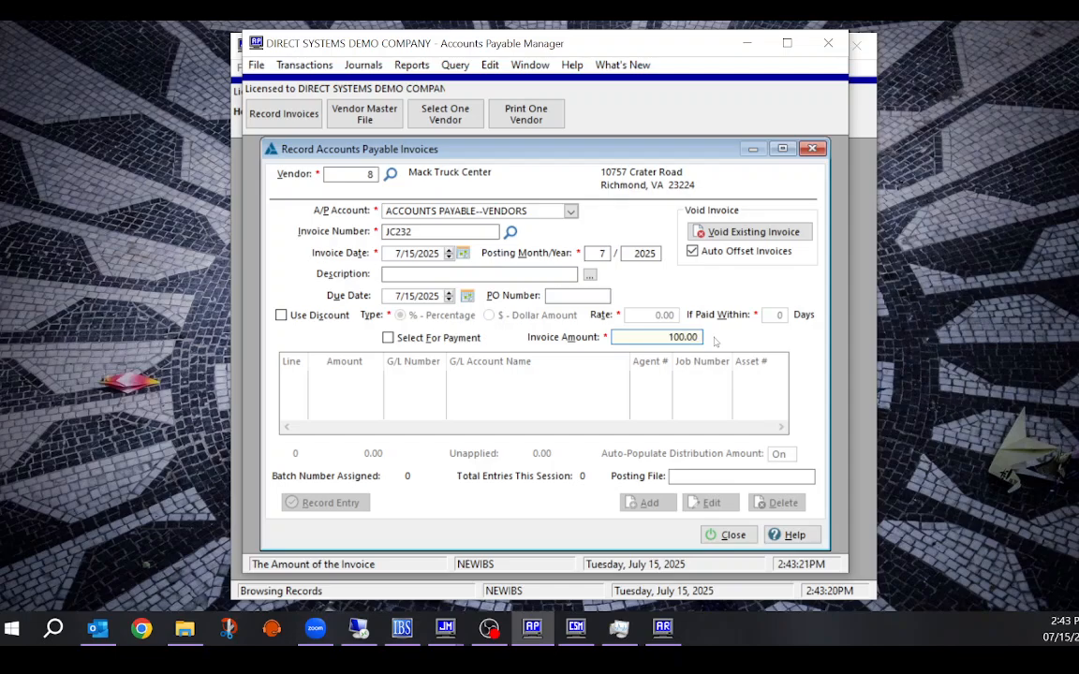
key("Return")
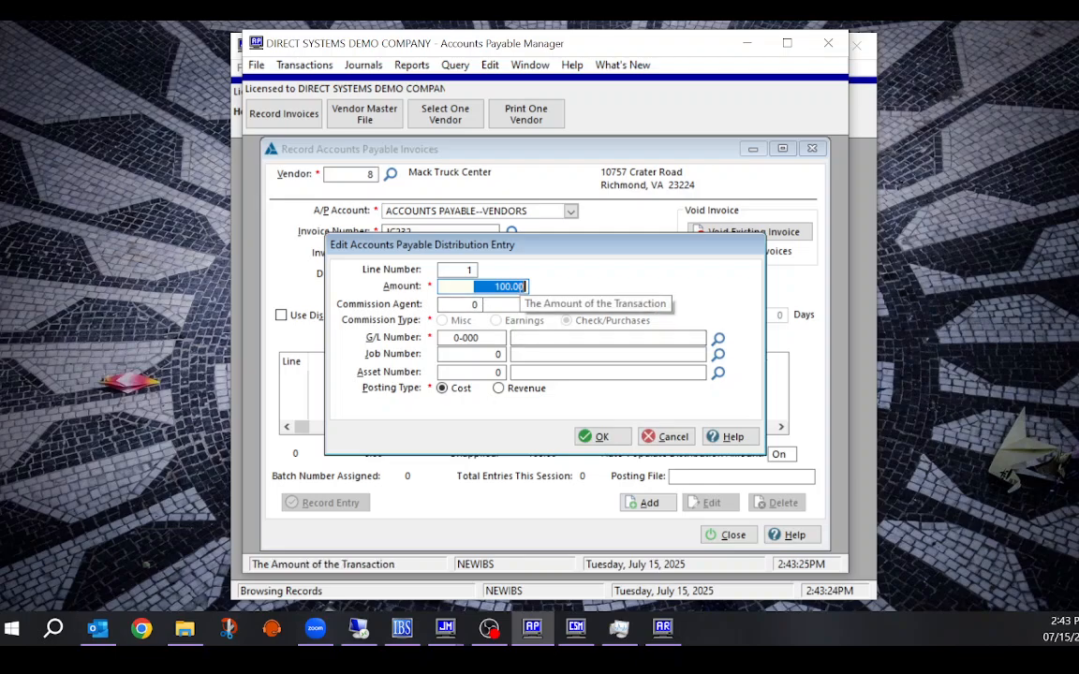
Charge the 100.00 line to G/L 1012-000 PETTY CASH and job 123456783, then accept it
left_click(717, 338)
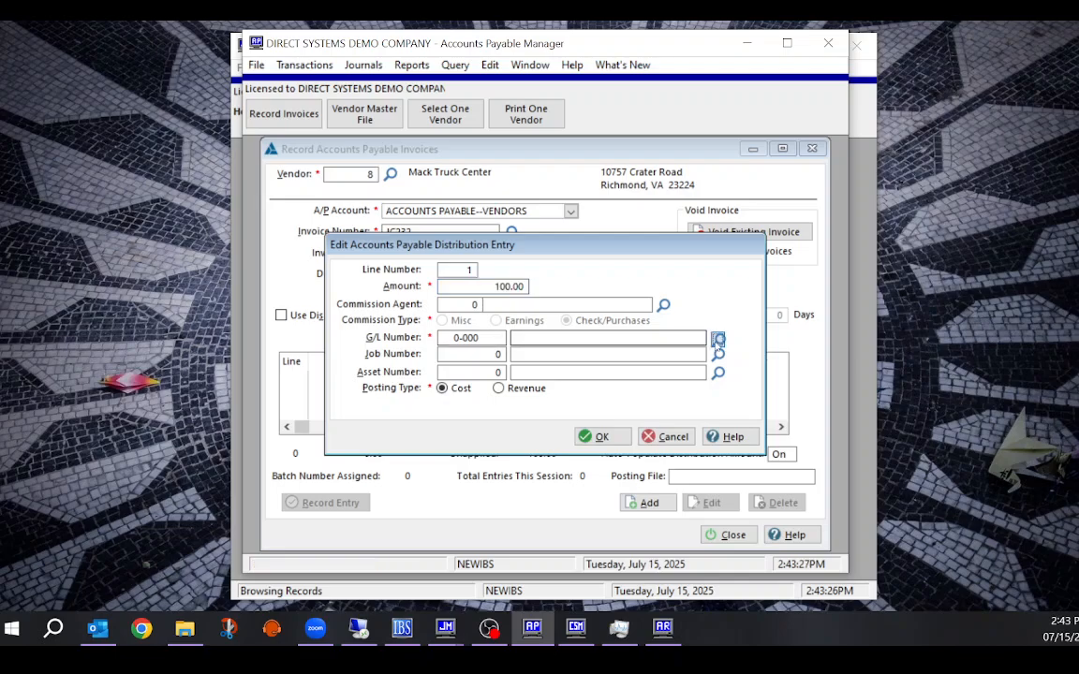
double_click(486, 256)
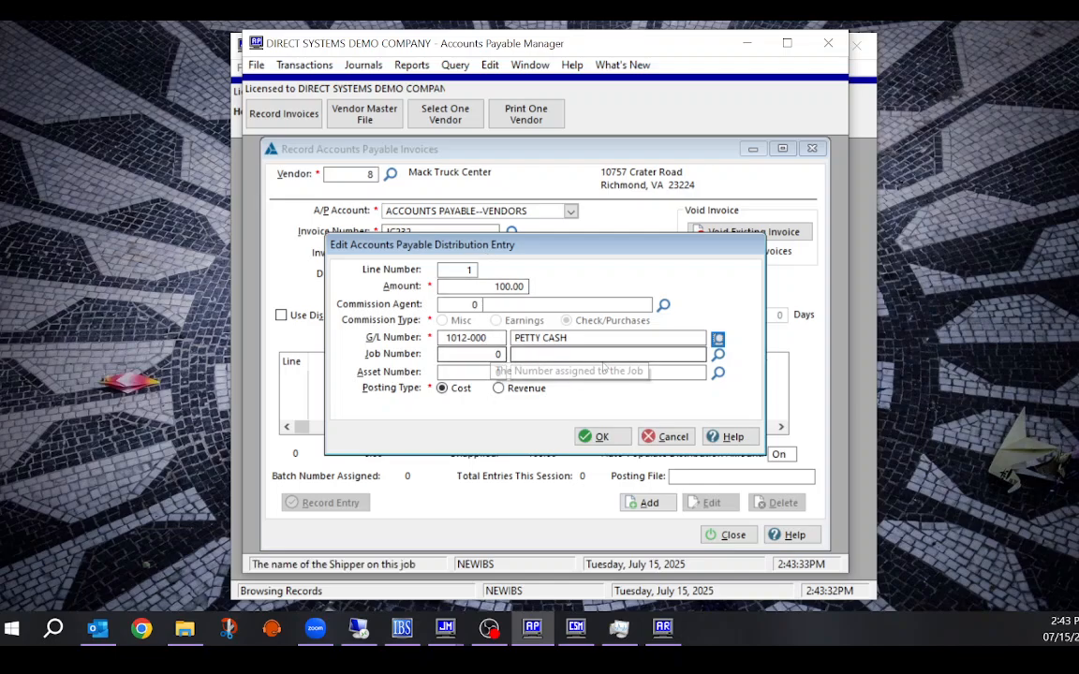
left_click(717, 354)
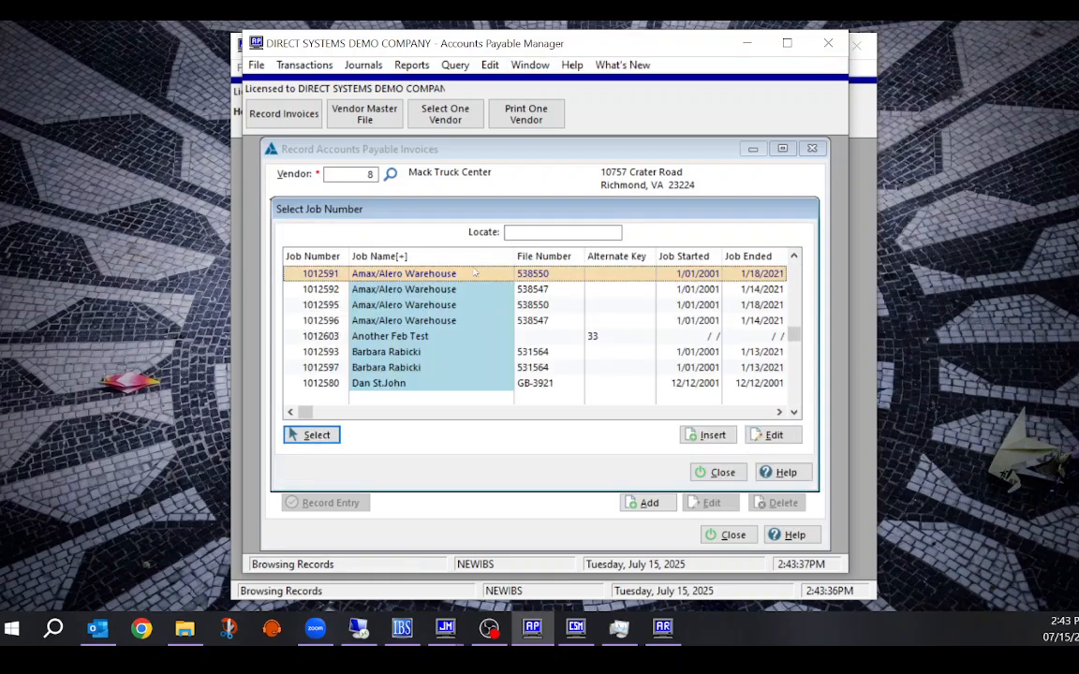
left_click(551, 258)
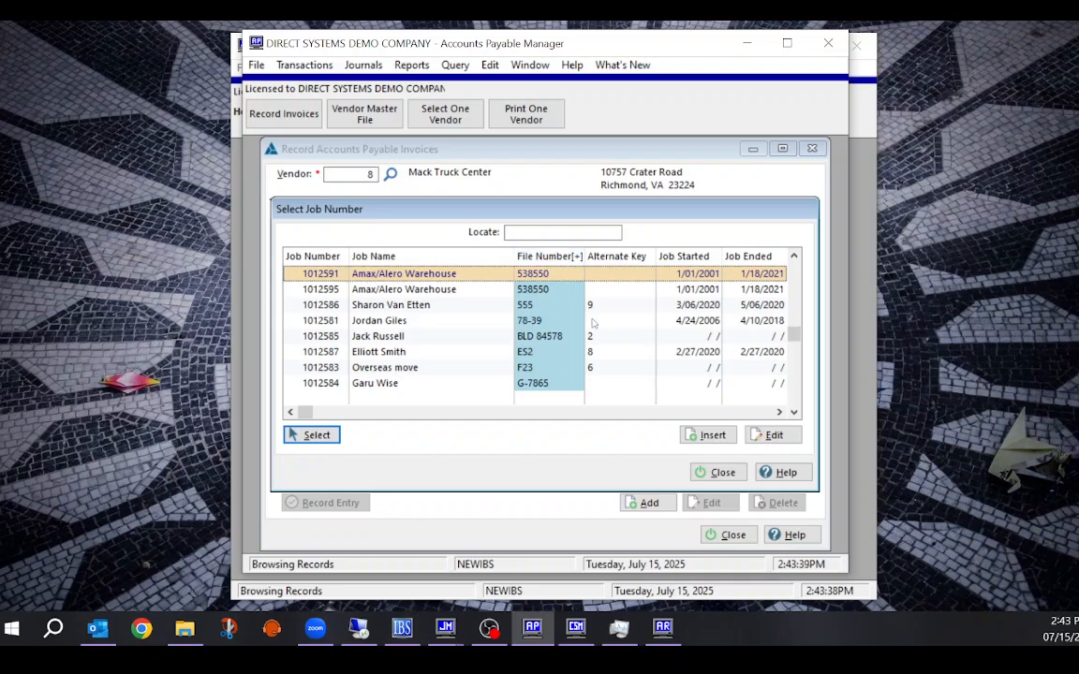
scroll(787, 274, "down", 3)
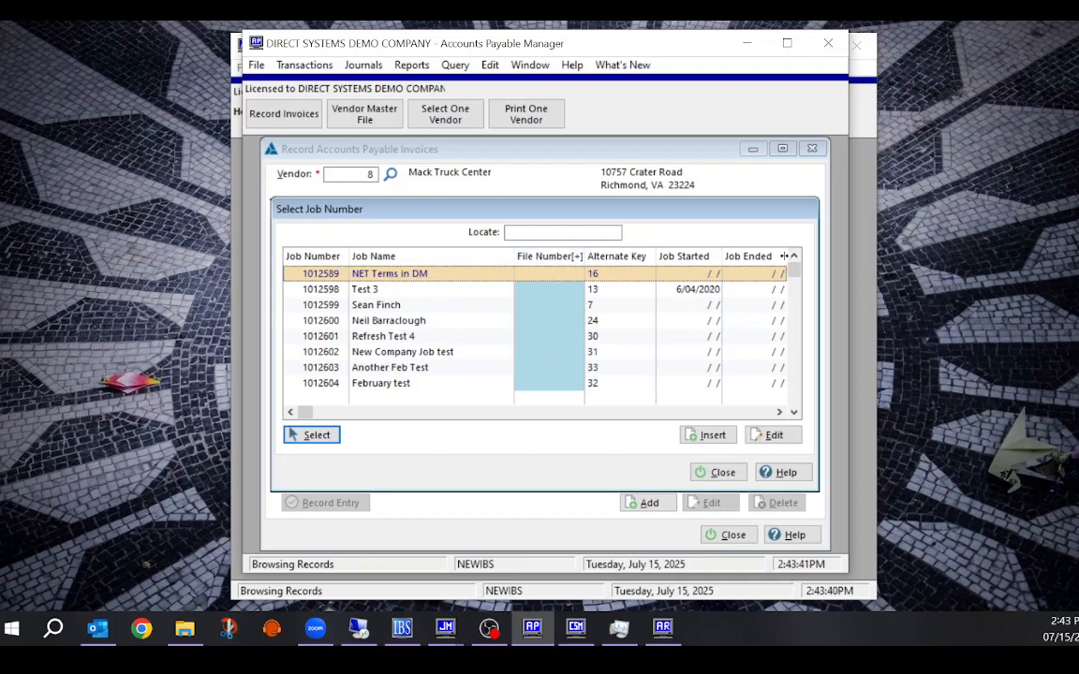
scroll(717, 281, "down", 3)
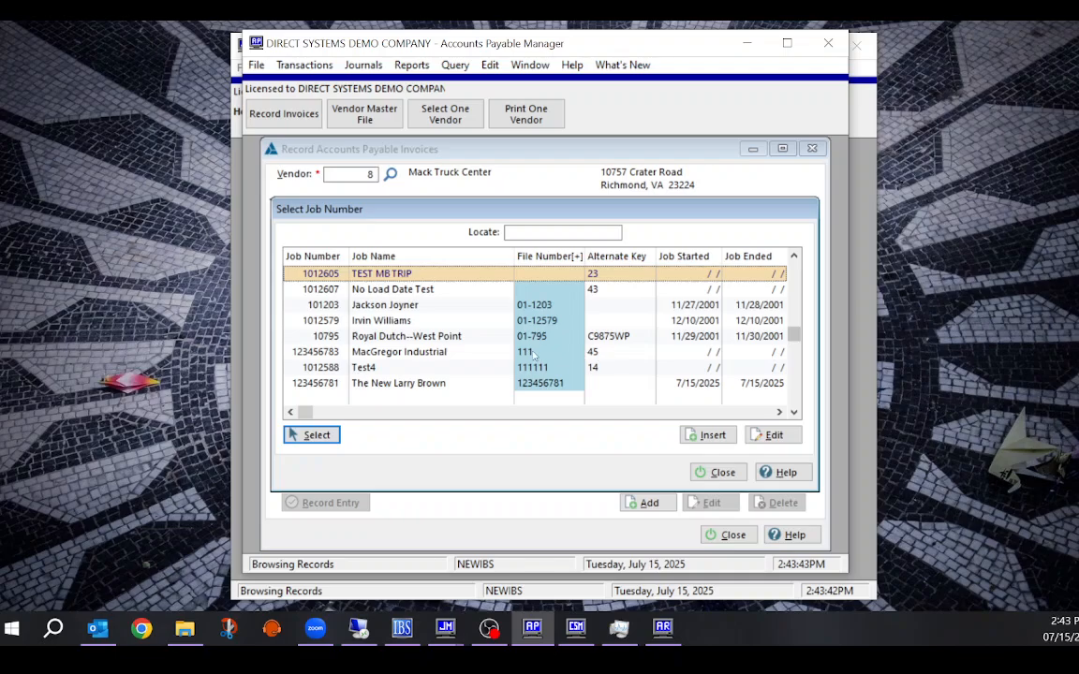
left_click(597, 353)
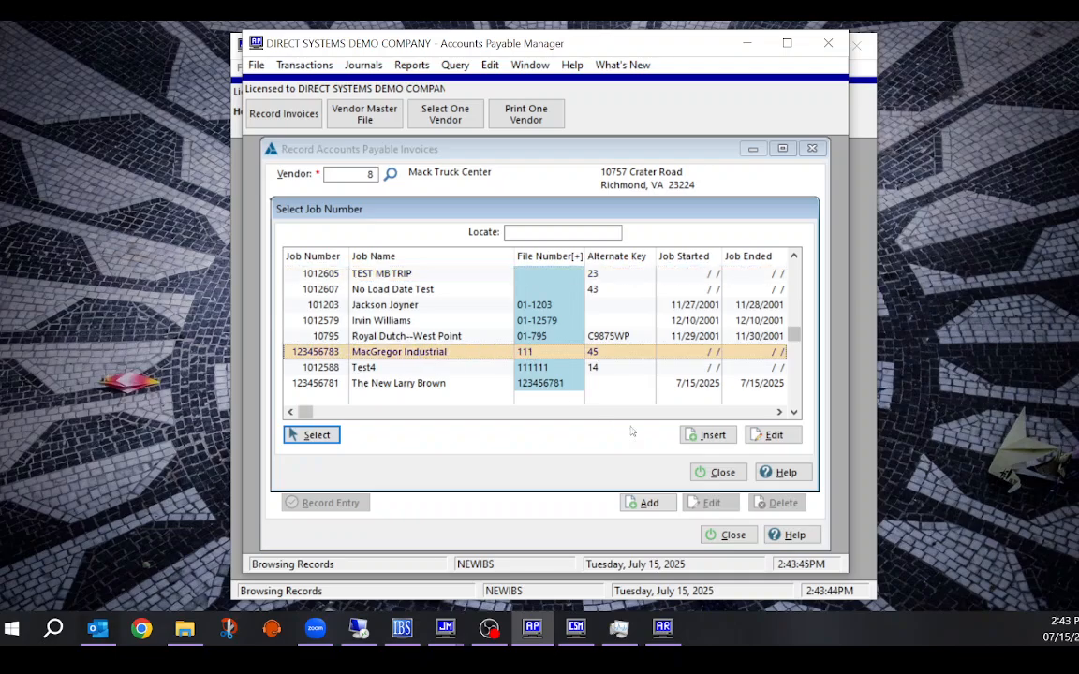
left_click(312, 437)
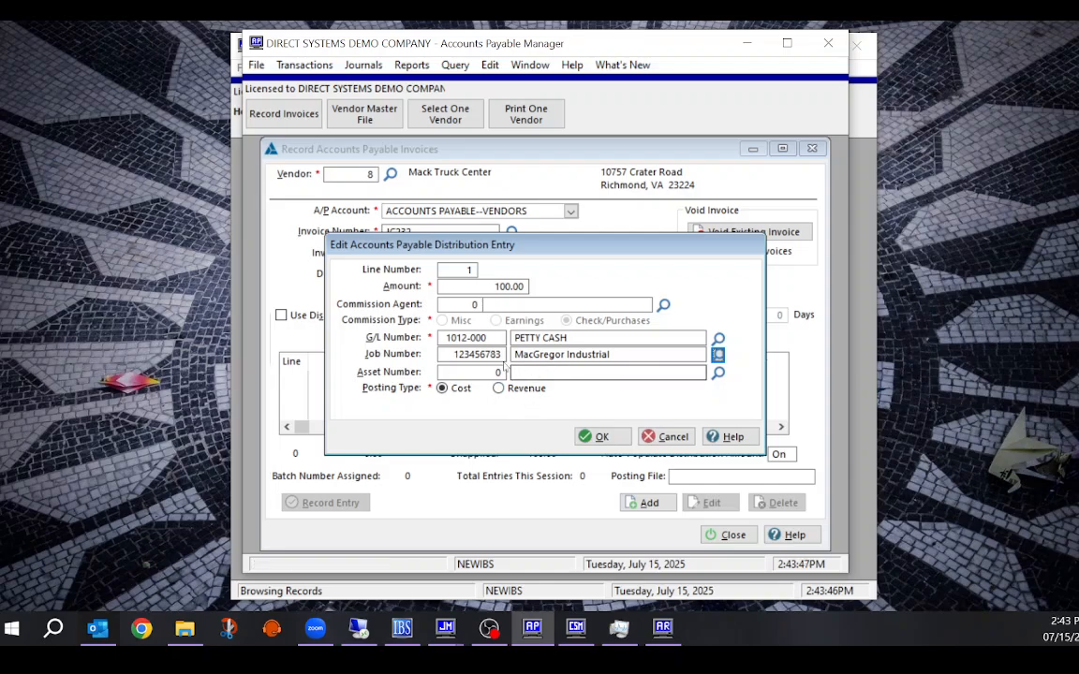
left_click_drag(443, 354, 523, 353)
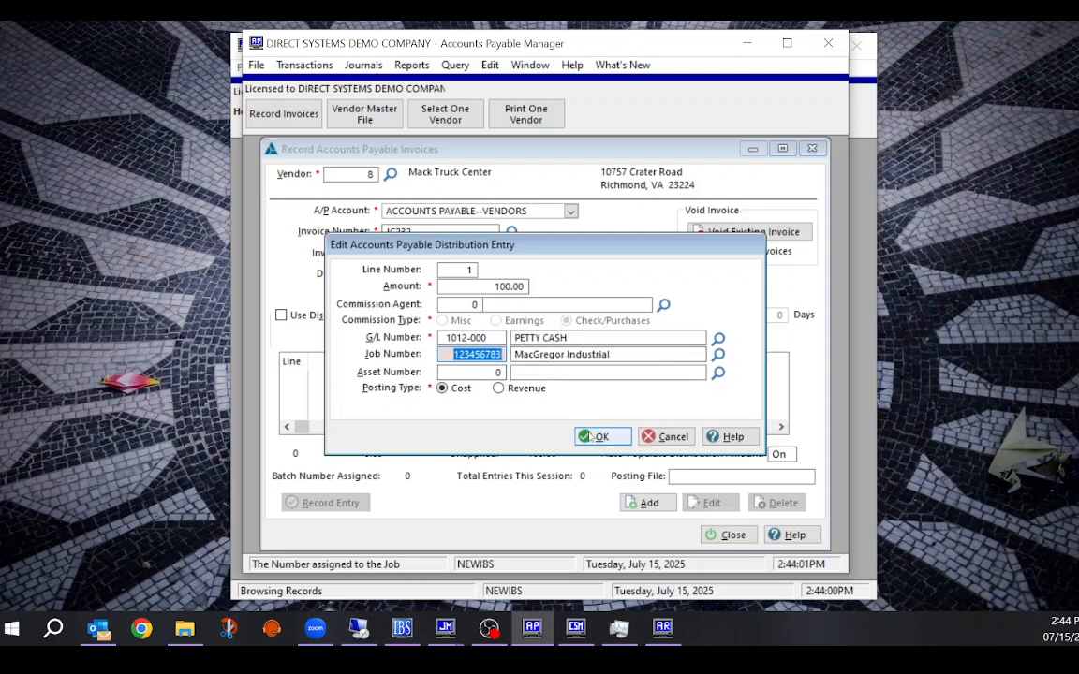
key("Return")
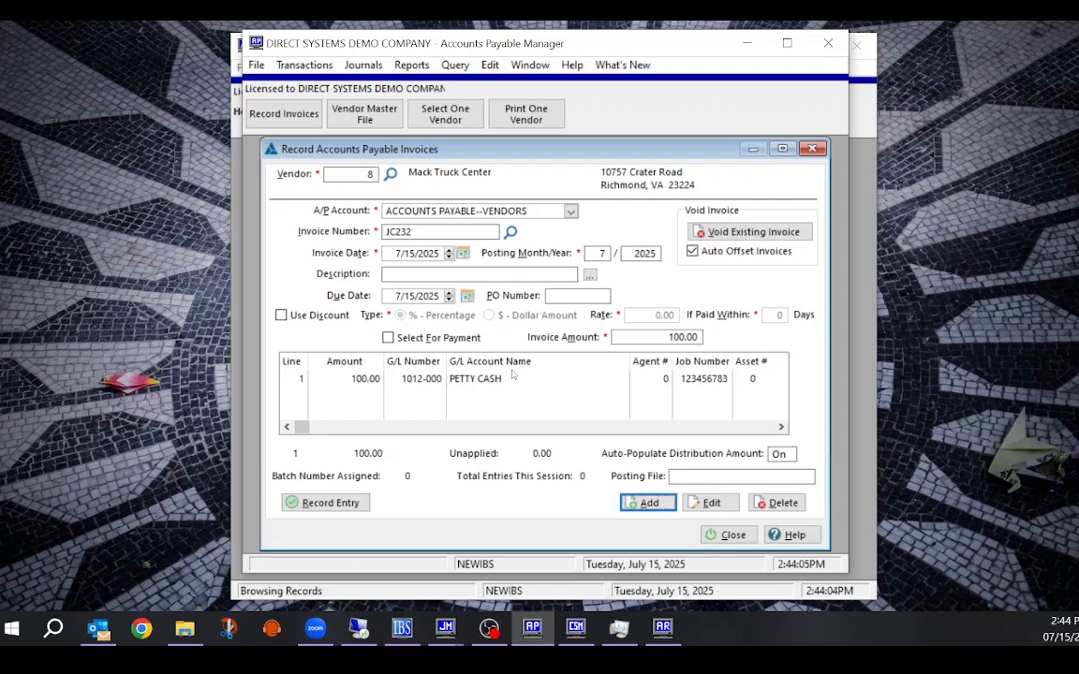
Record invoice JC232 as batch 483 and return to the Job Cost Manager job list
left_click(481, 380)
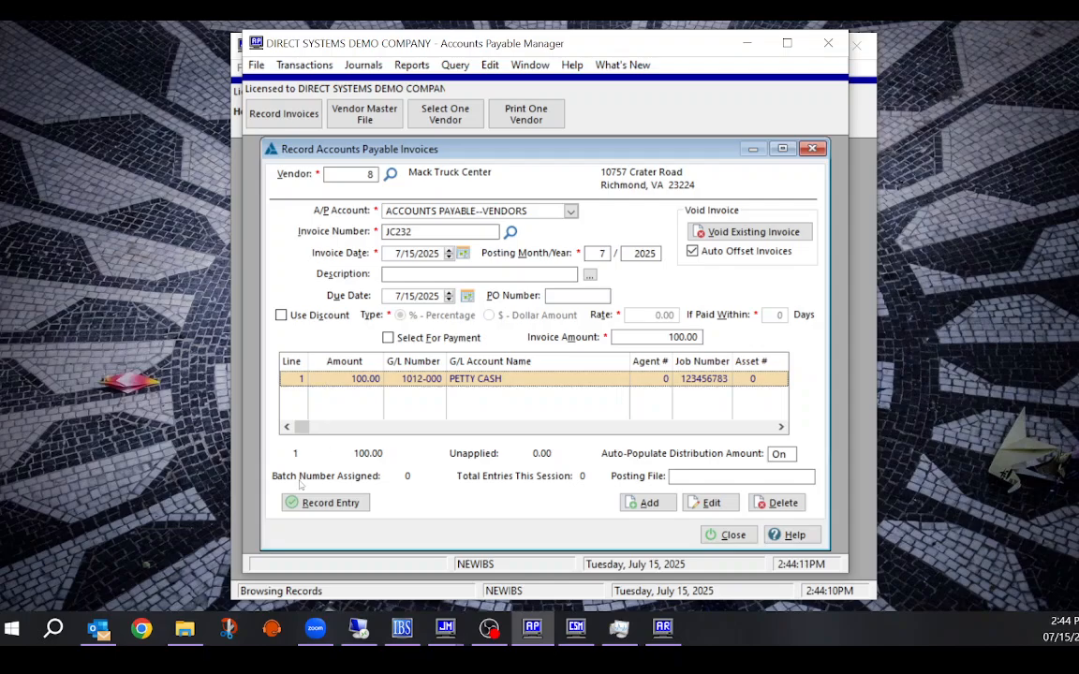
left_click(330, 503)
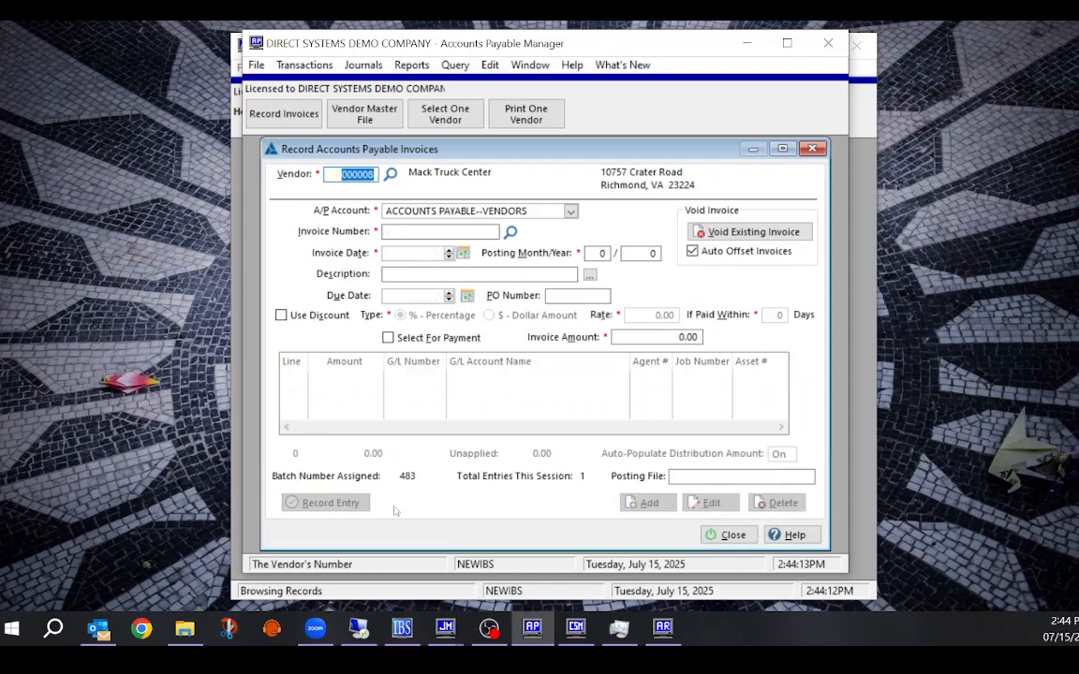
left_click(446, 628)
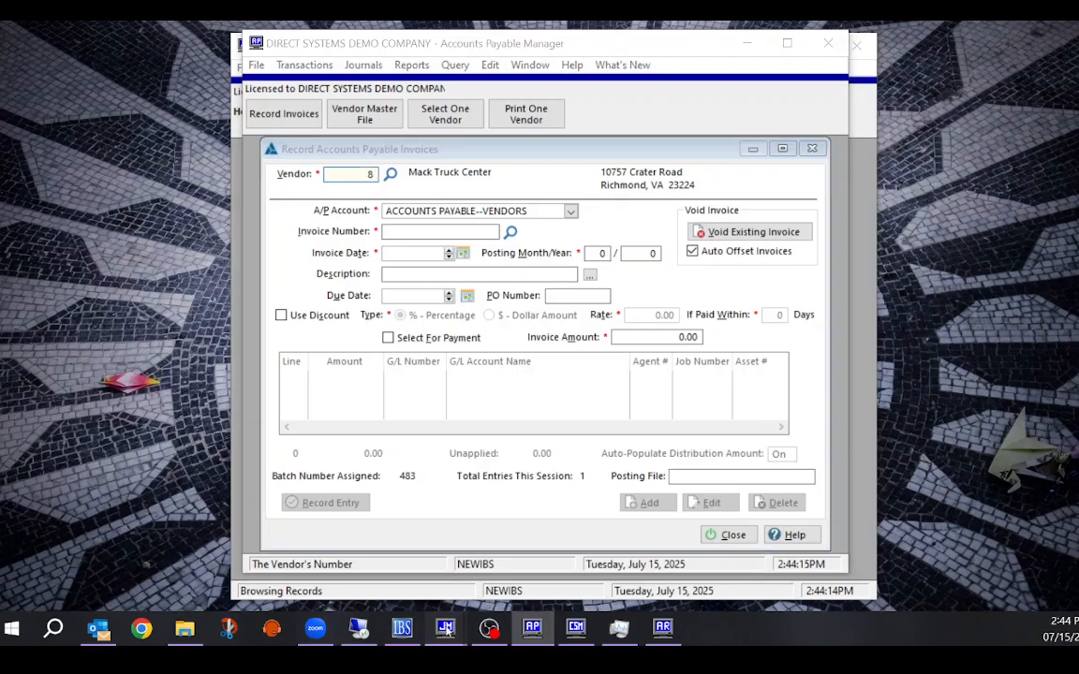
left_click(339, 525)
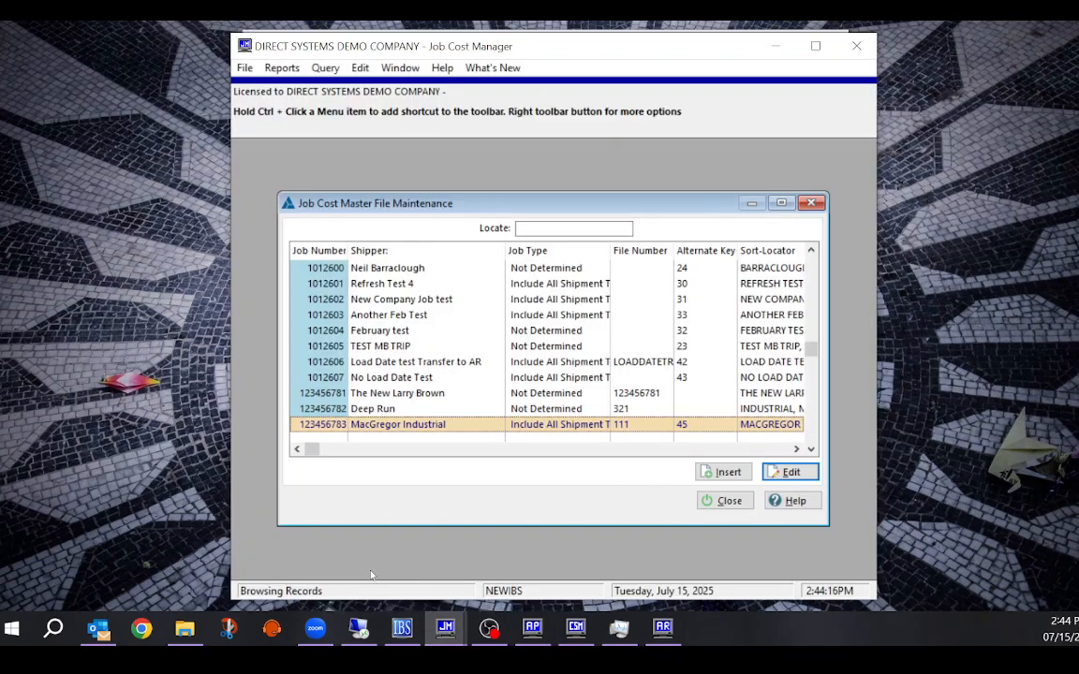
Confirm MacGregor Industrial's total cost is now 136.00, then save the record and close the job list
left_click(791, 472)
left_click(512, 501)
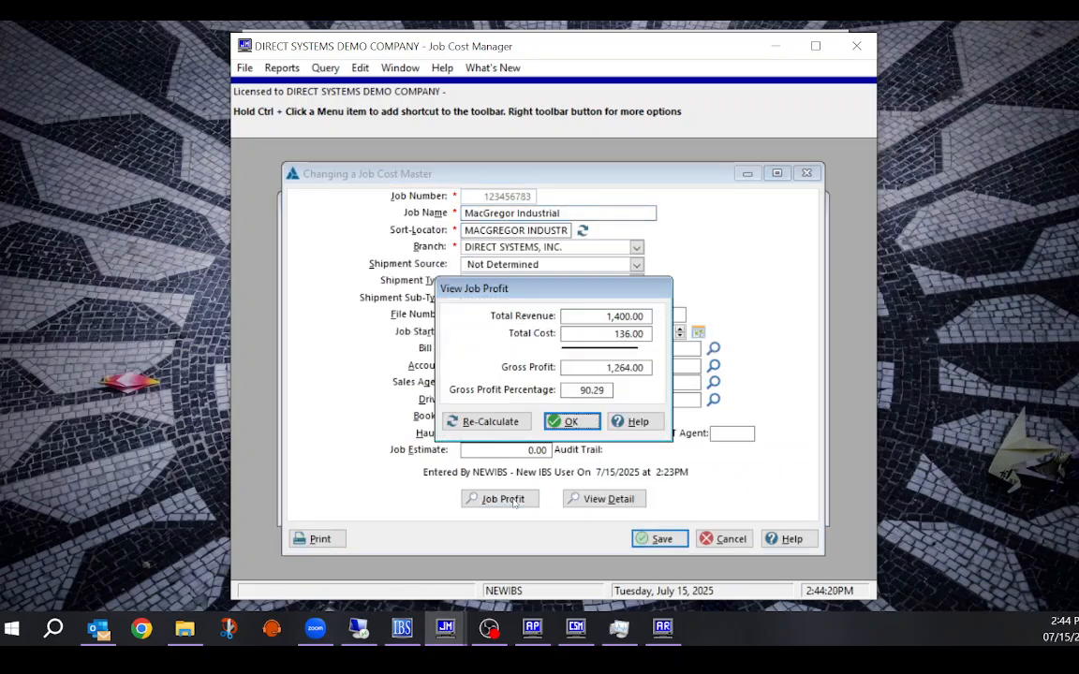
left_click_drag(594, 335, 680, 334)
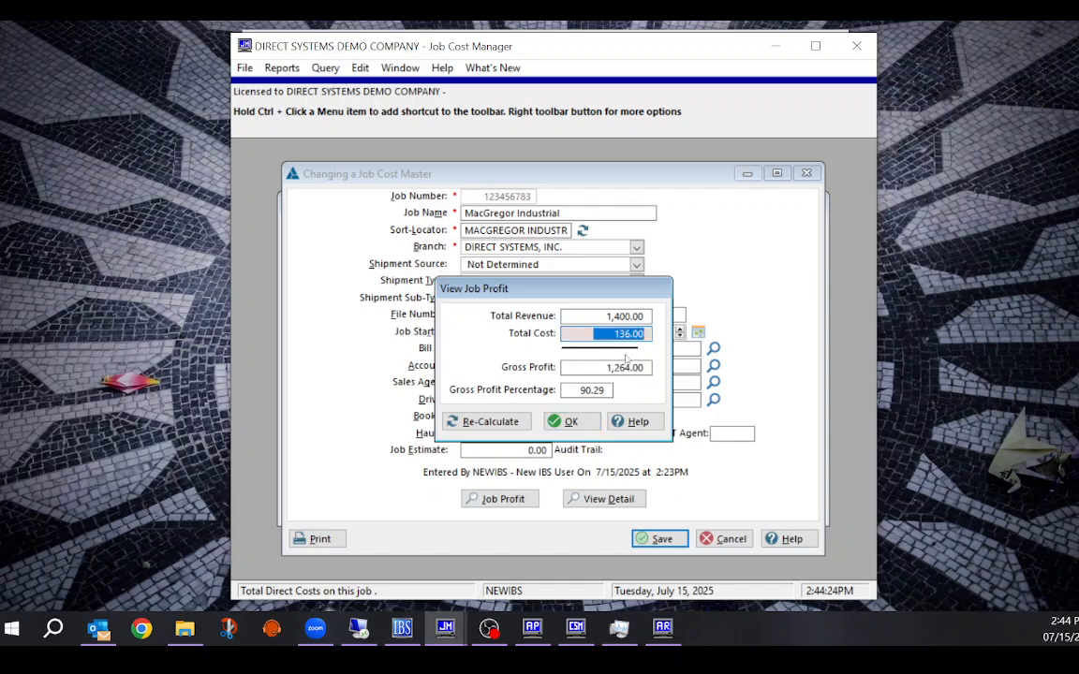
left_click(568, 422)
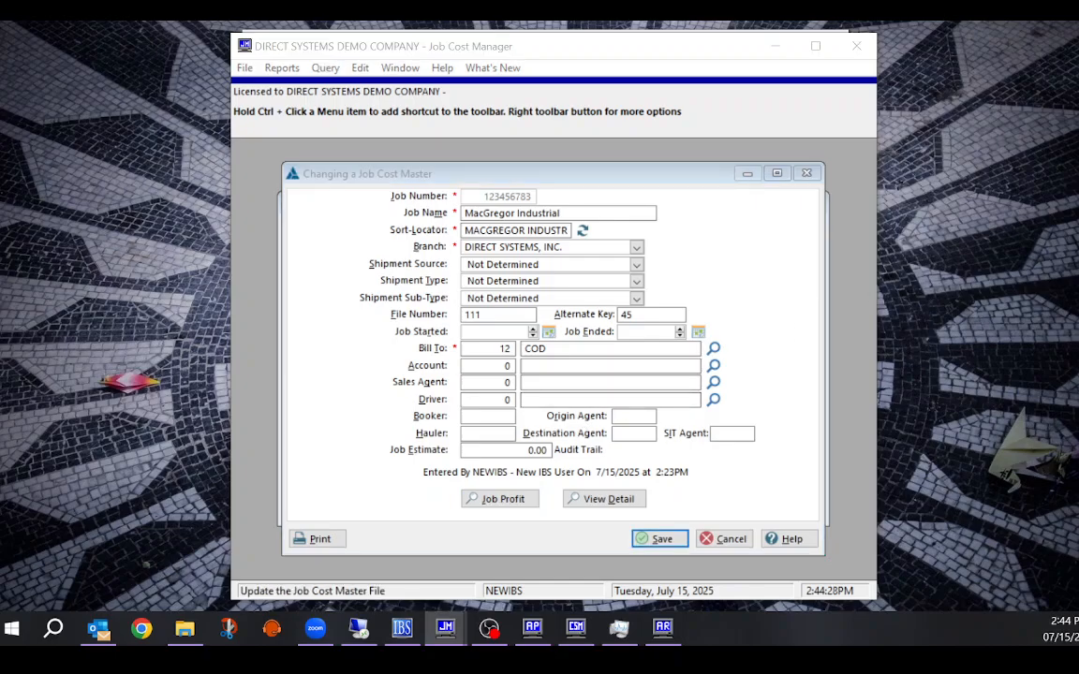
left_click(719, 544)
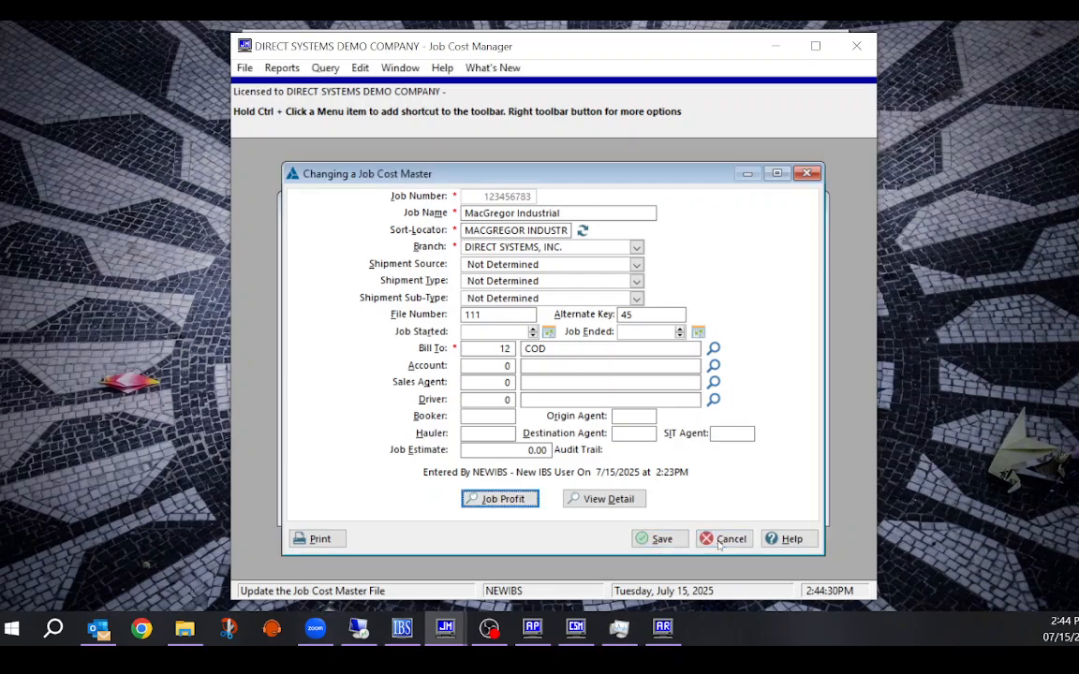
left_click(719, 544)
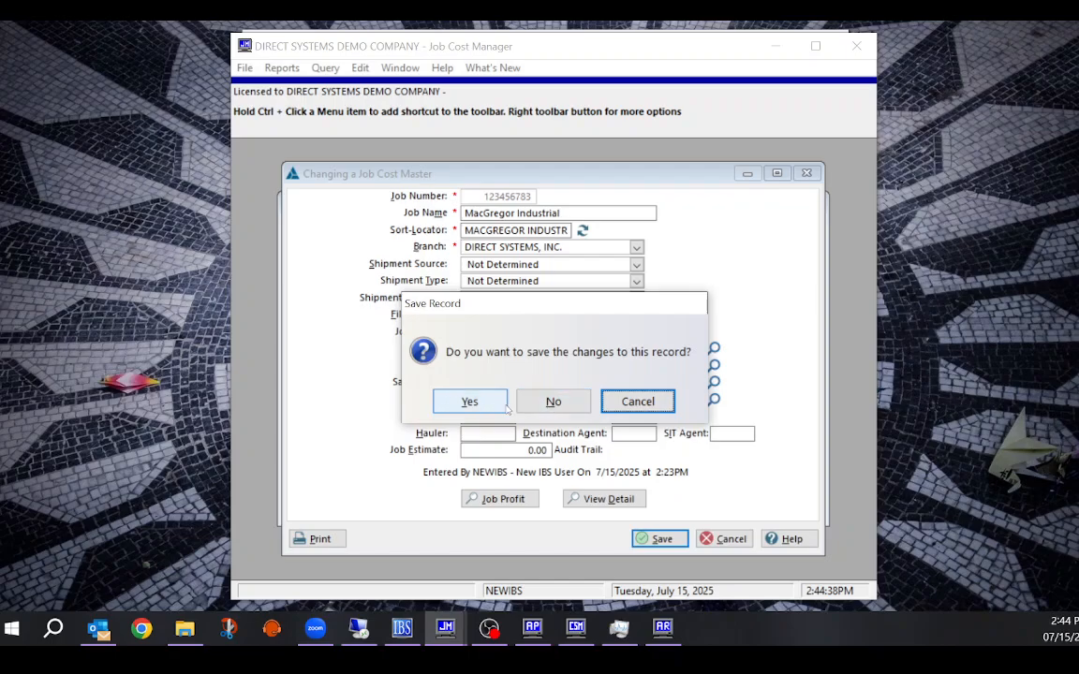
left_click(469, 401)
left_click(722, 498)
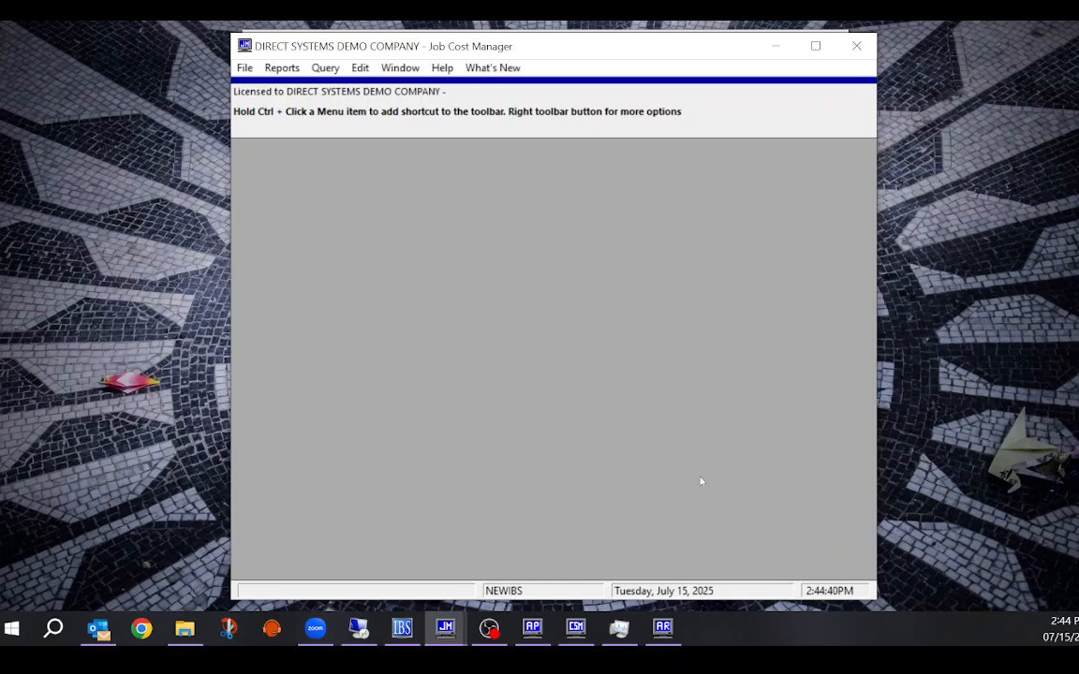
left_click(284, 71)
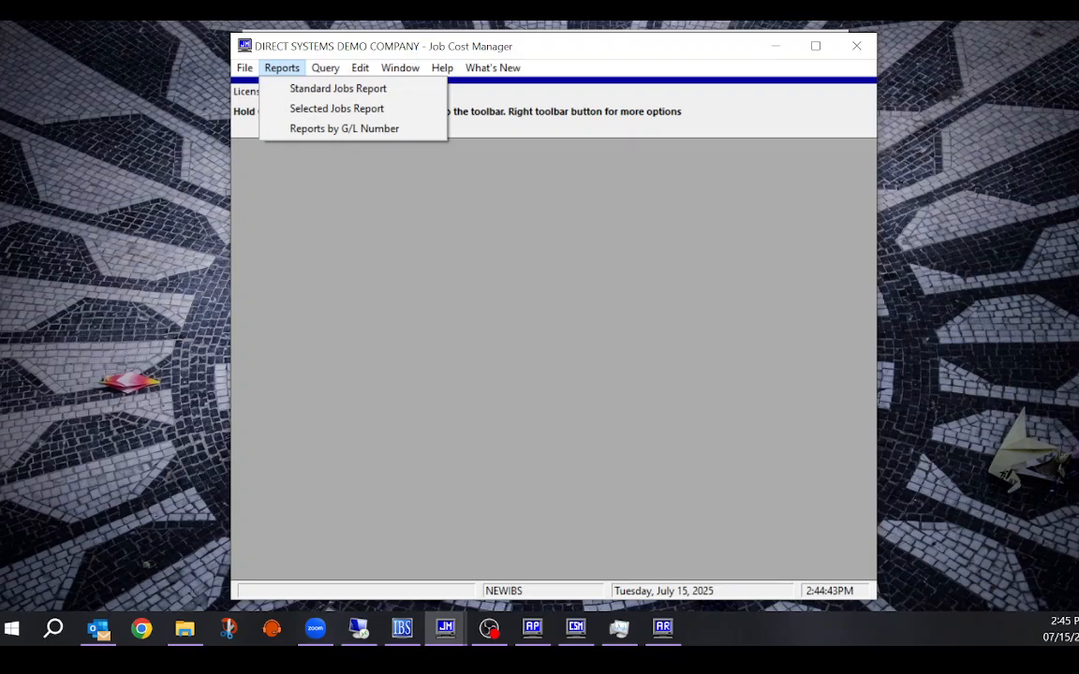
left_click(337, 109)
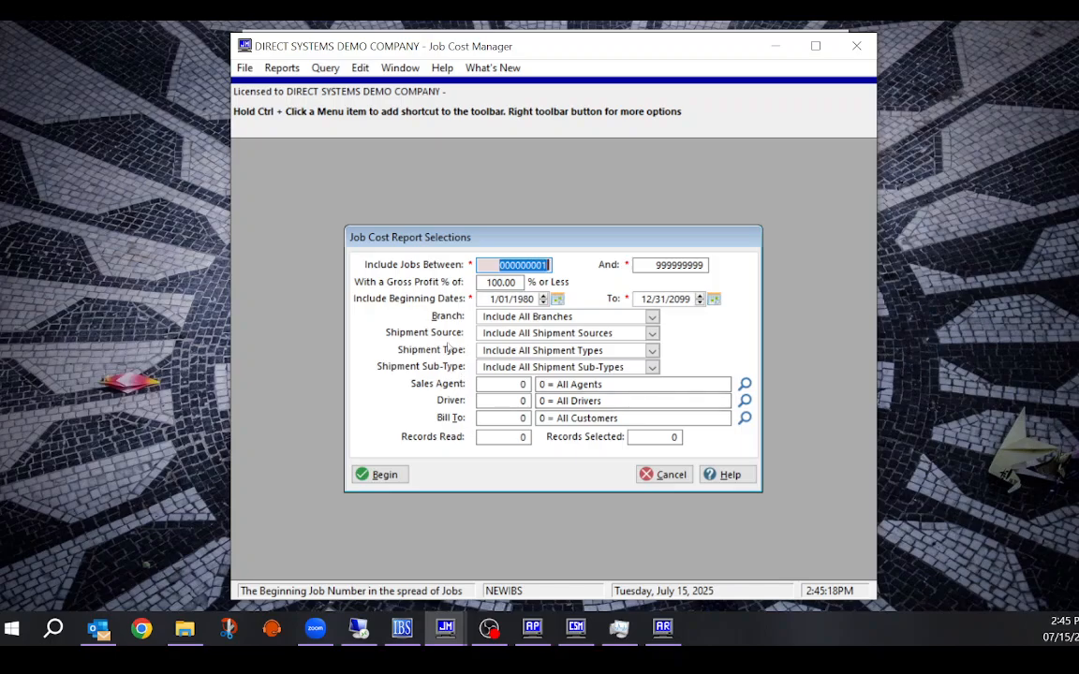
left_click(662, 475)
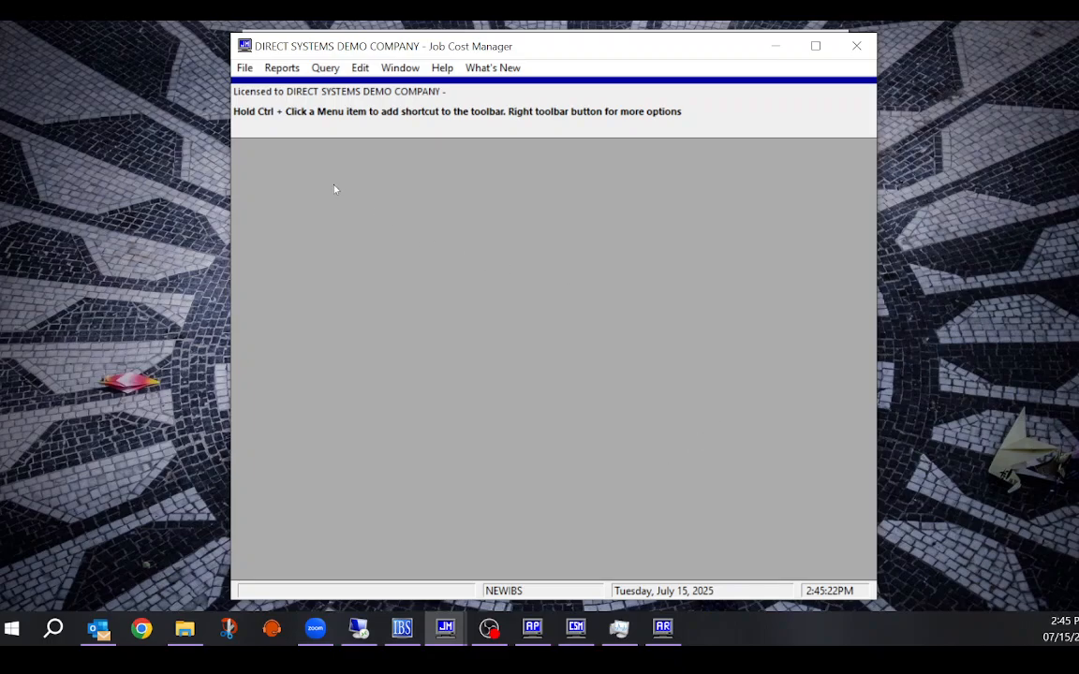